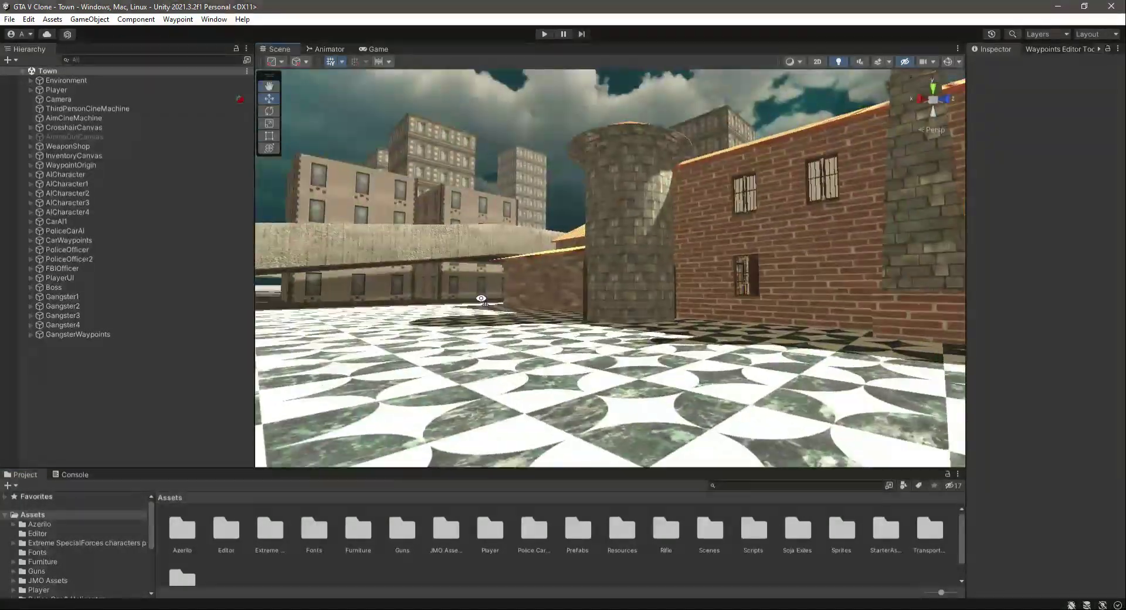
Step: Browse the HQ Racing Car Model No.1202 prefabs, previewing Car Blue and Car Black
{"action": "right_click_drag", "start_coordinate": [703, 223], "coordinate": [642, 331]}
{"action": "scroll", "coordinate": [46, 552], "scroll_direction": "down", "scroll_amount": 2}
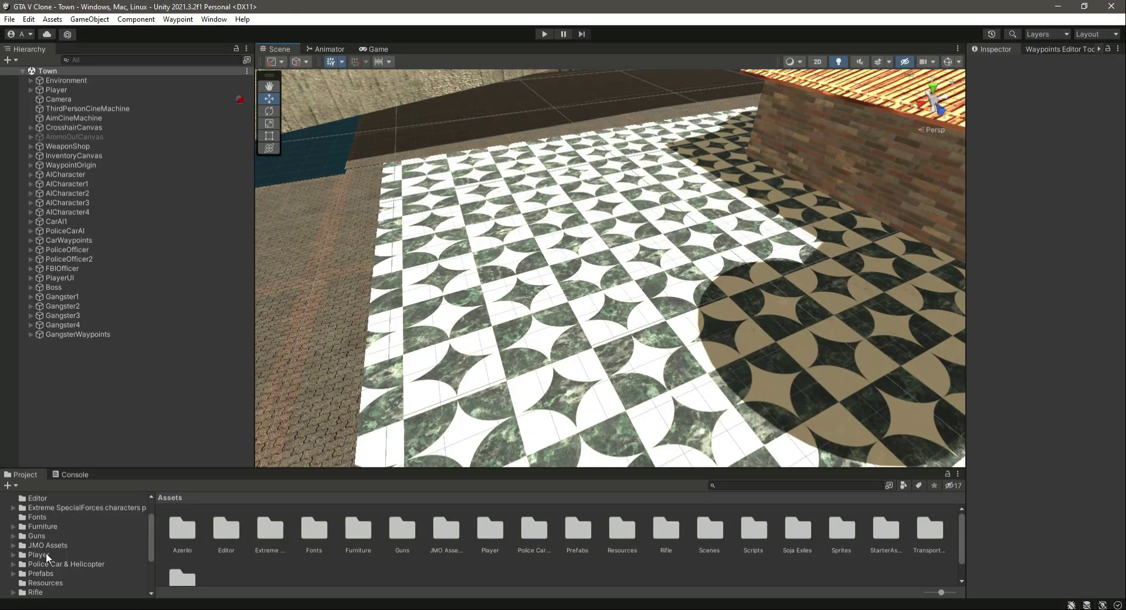
{"action": "scroll", "coordinate": [48, 533], "scroll_direction": "up", "scroll_amount": 2}
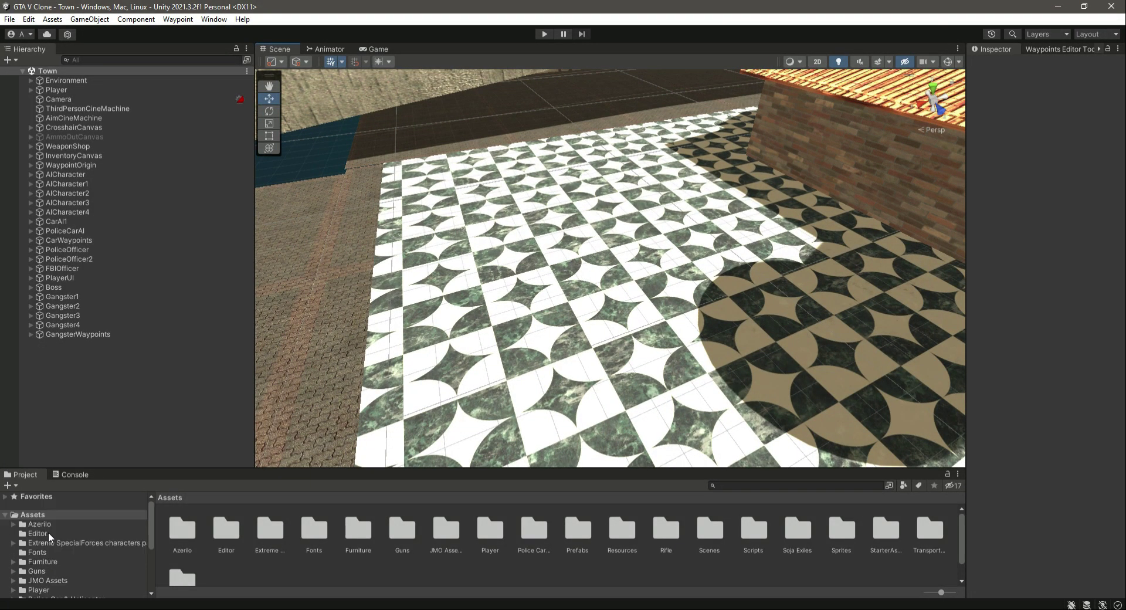
{"action": "left_click", "coordinate": [48, 523]}
{"action": "double_click", "coordinate": [228, 534]}
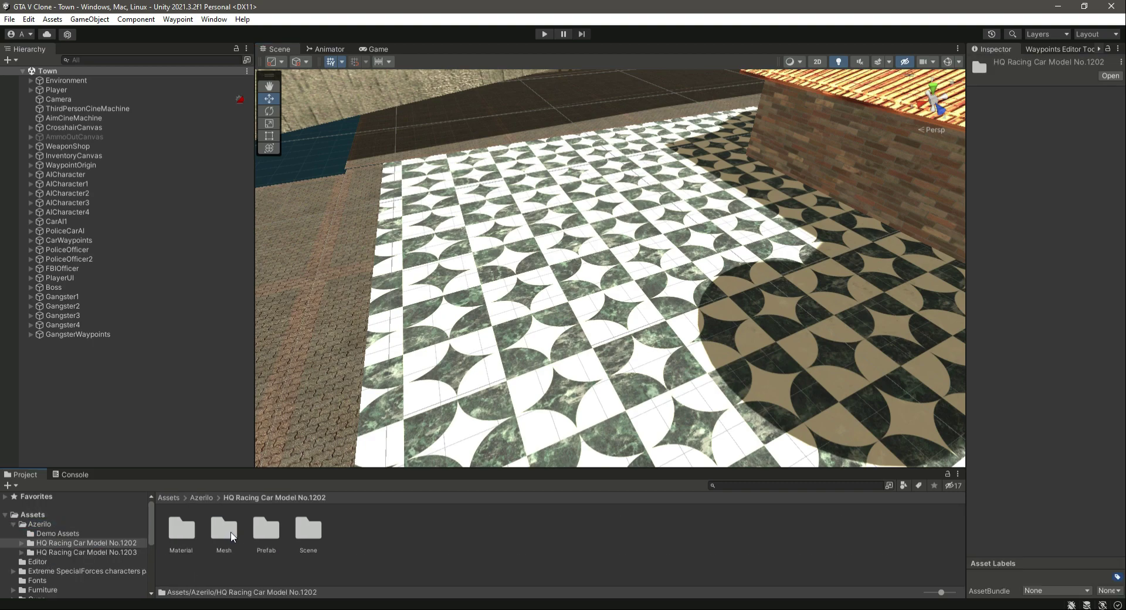
{"action": "double_click", "coordinate": [265, 530]}
{"action": "left_click", "coordinate": [228, 529]}
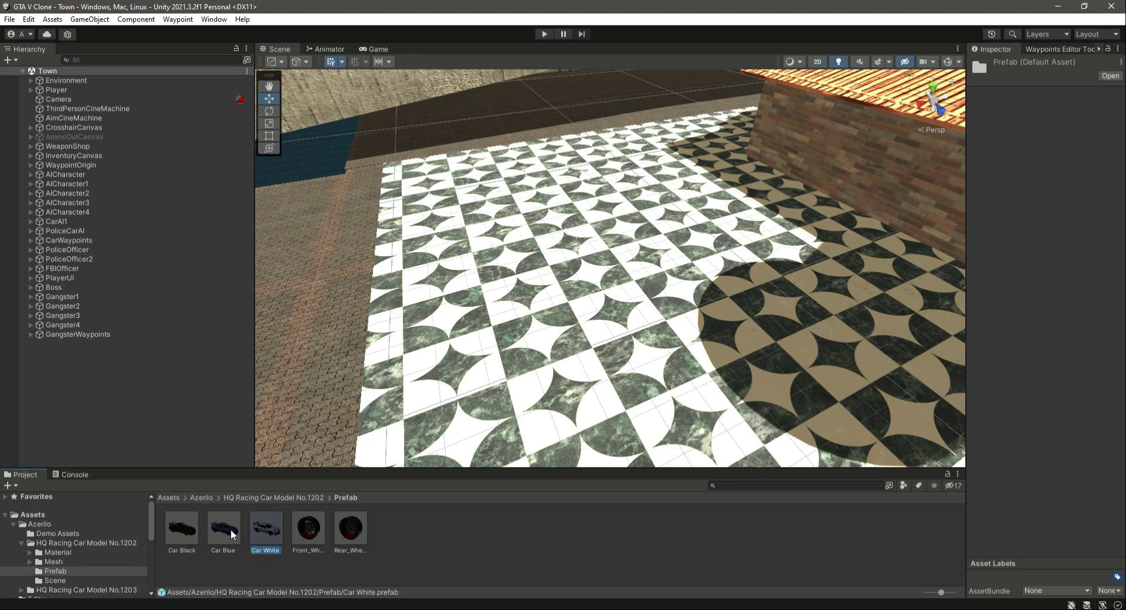
{"action": "left_click", "coordinate": [185, 533]}
{"action": "left_click", "coordinate": [256, 498]}
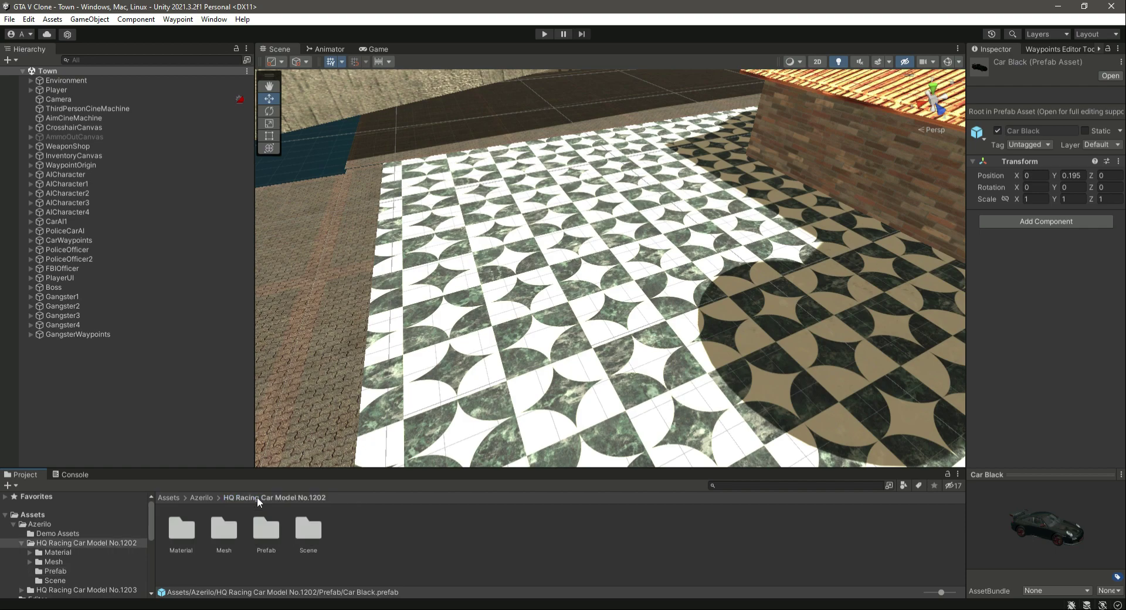
Step: Open the HQ Racing Car Model No.1203 Prefabs folder and select the car 1203 black prefab
{"action": "left_click", "coordinate": [86, 589]}
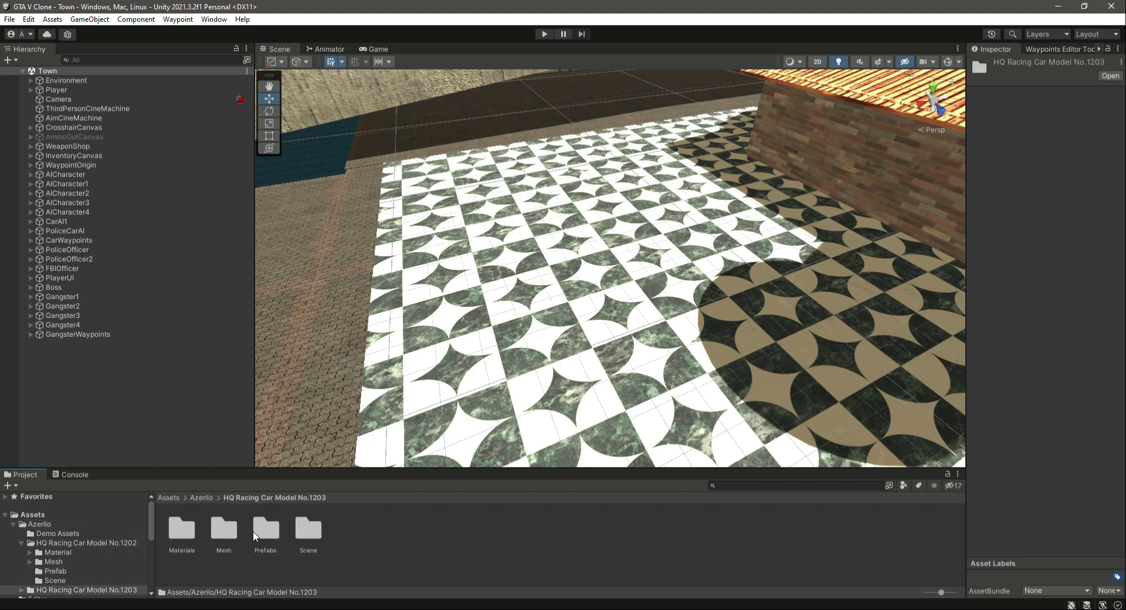
{"action": "left_click", "coordinate": [273, 526]}
{"action": "double_click", "coordinate": [273, 526]}
{"action": "left_click", "coordinate": [305, 533]}
{"action": "left_click", "coordinate": [192, 529]}
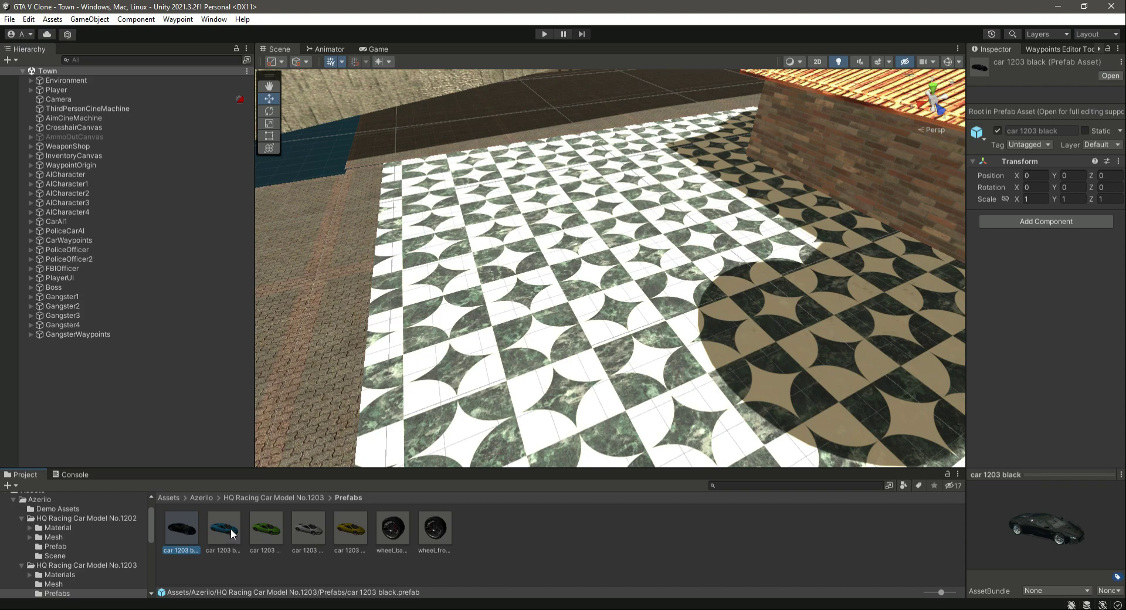
Step: Place the car 1203 black prefab on the tiled floor of the Town scene
{"action": "left_click_drag", "start_coordinate": [183, 533], "coordinate": [696, 280]}
{"action": "mouse_move", "coordinate": [547, 346]}
{"action": "right_mouse_down"}
{"action": "mouse_move", "coordinate": [557, 359]}
{"action": "mouse_move", "coordinate": [546, 349]}
{"action": "right_mouse_up"}
{"action": "key", "text": "w"}
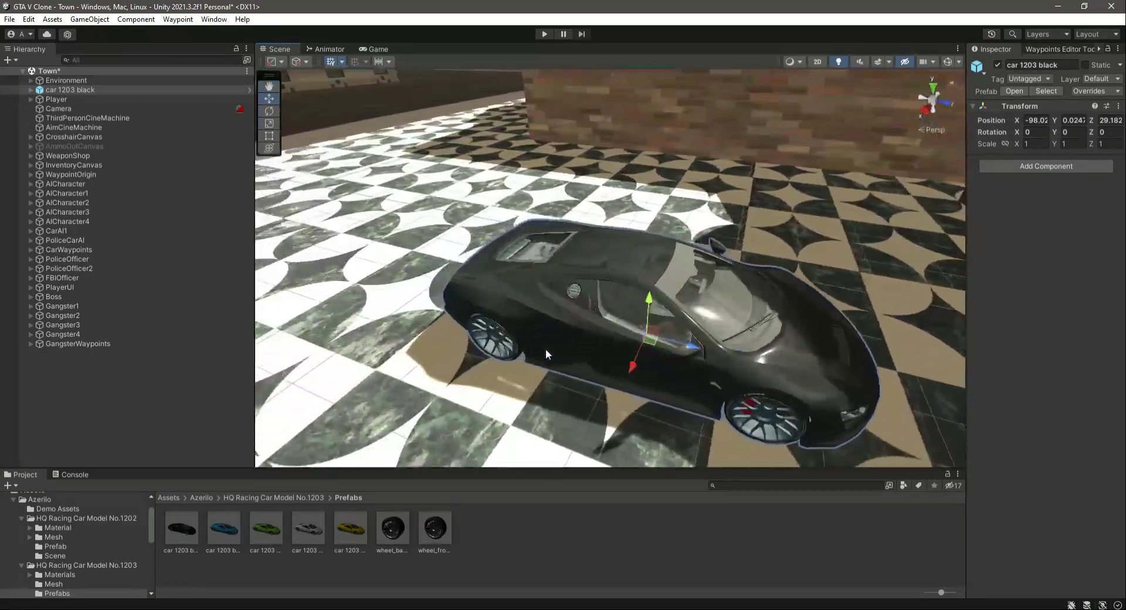
{"action": "scroll", "coordinate": [545, 354], "scroll_direction": "down", "scroll_amount": 5}
Step: Move car 1203 black to the bottom of the Hierarchy and unpack the prefab
{"action": "left_click_drag", "start_coordinate": [76, 90], "coordinate": [122, 385]}
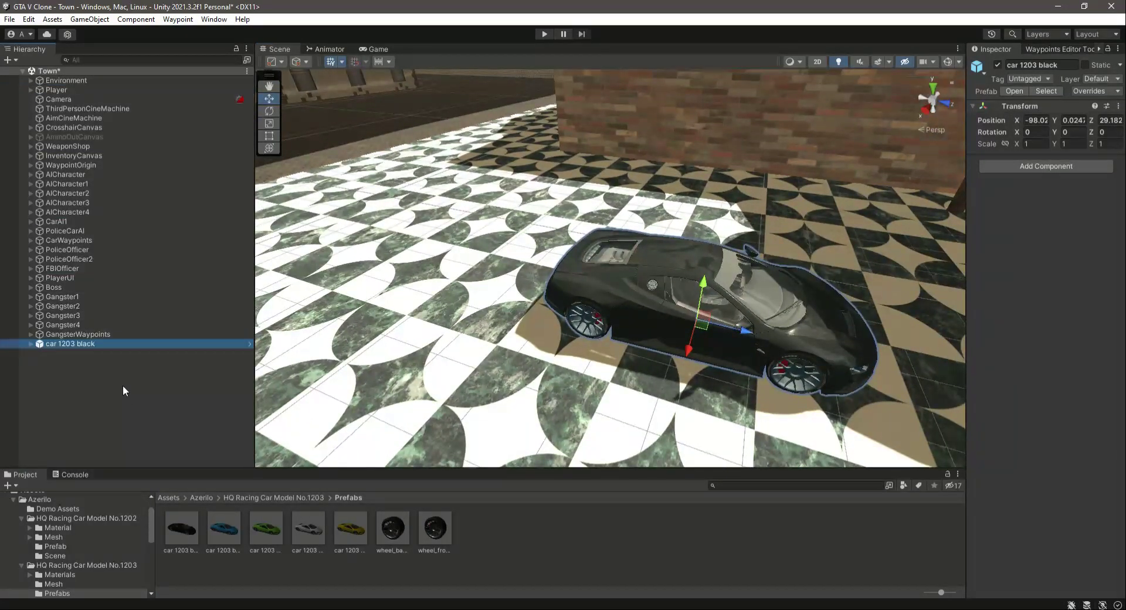
{"action": "right_click", "coordinate": [87, 343]}
{"action": "mouse_move", "coordinate": [186, 375]}
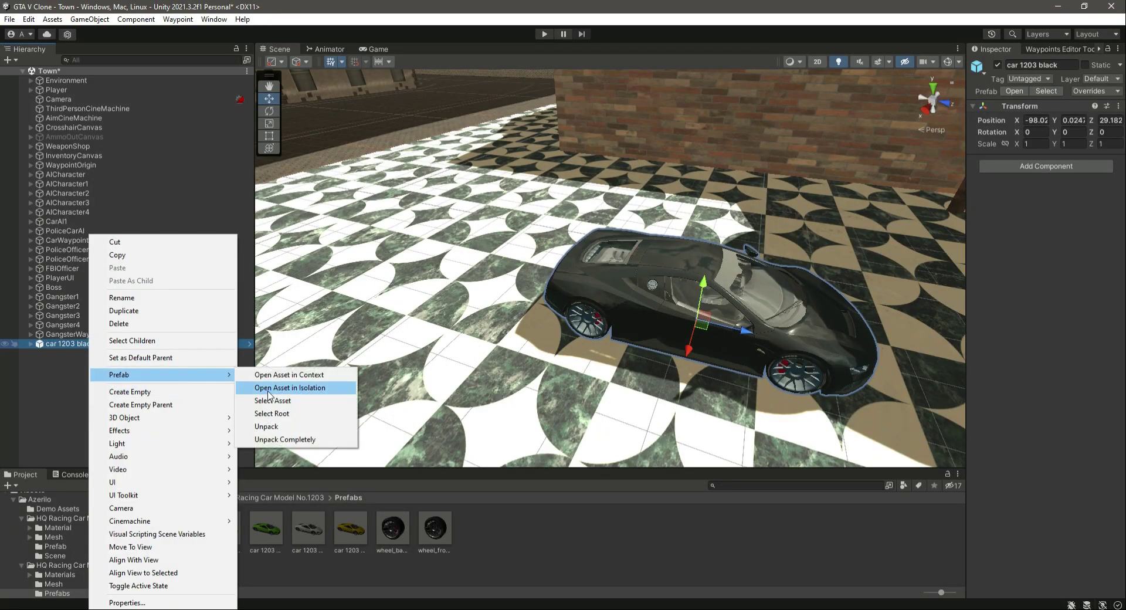
{"action": "left_click", "coordinate": [271, 427]}
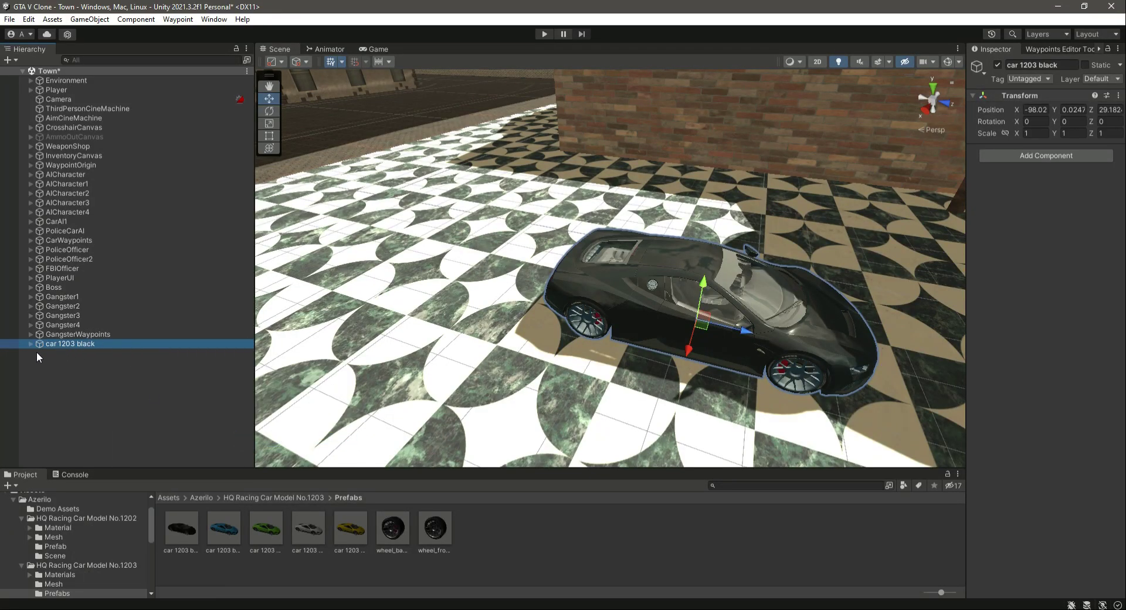
Step: Rename the car object to PlayerCar
{"action": "left_click", "coordinate": [1063, 64]}
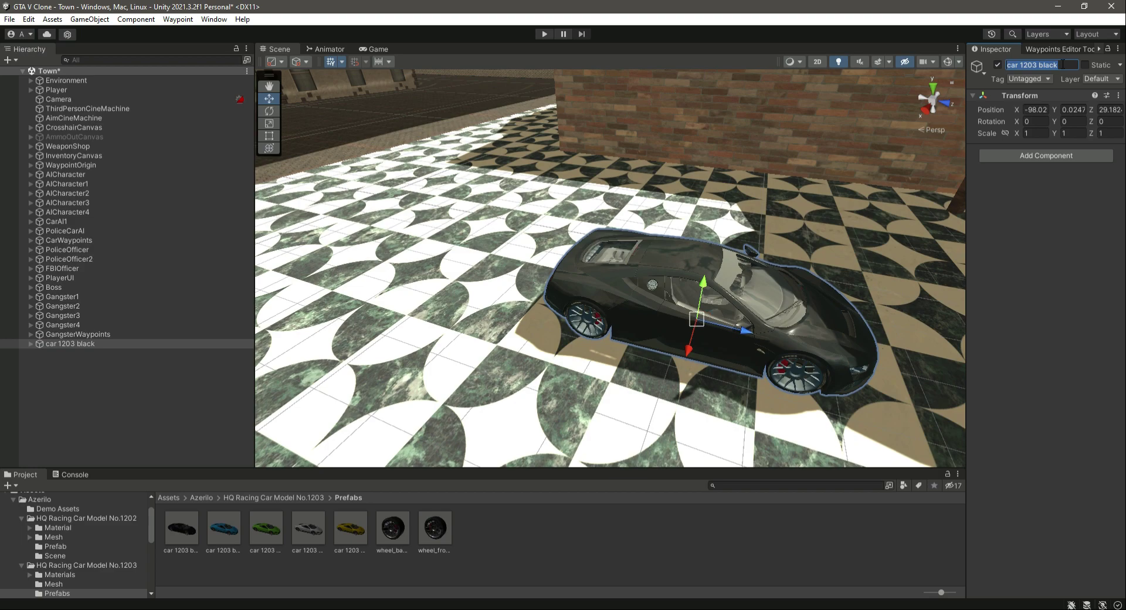
{"action": "type", "text": "PlayerCar"}
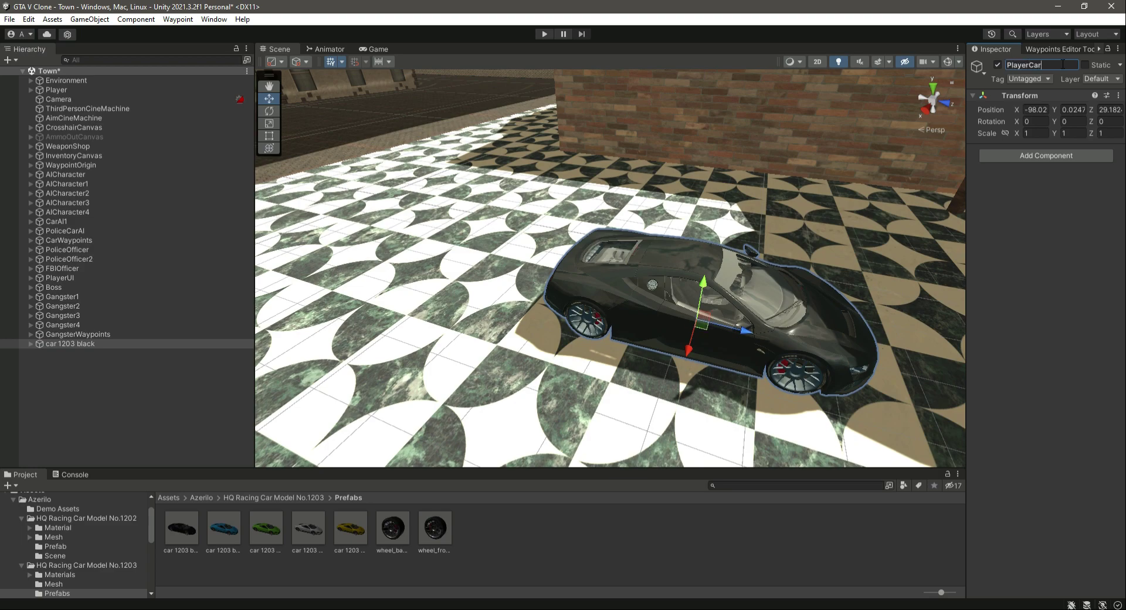
{"action": "key", "text": "Return"}
Step: Expand PlayerCar and delete its Collider child
{"action": "left_click", "coordinate": [31, 344]}
{"action": "left_click", "coordinate": [67, 352]}
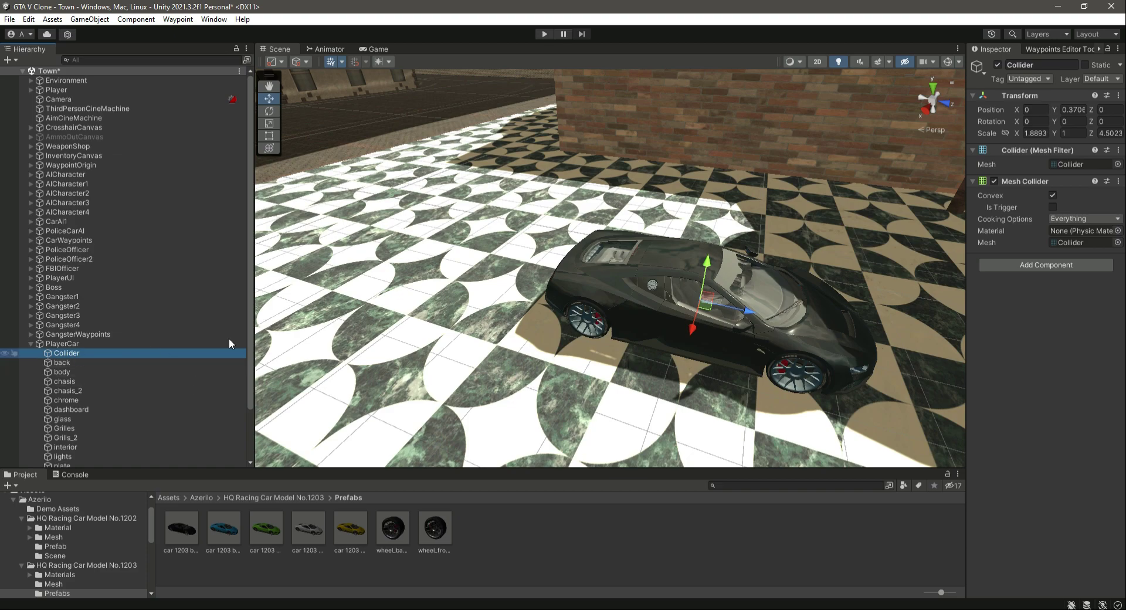
{"action": "left_click_drag", "start_coordinate": [709, 259], "coordinate": [751, 151]}
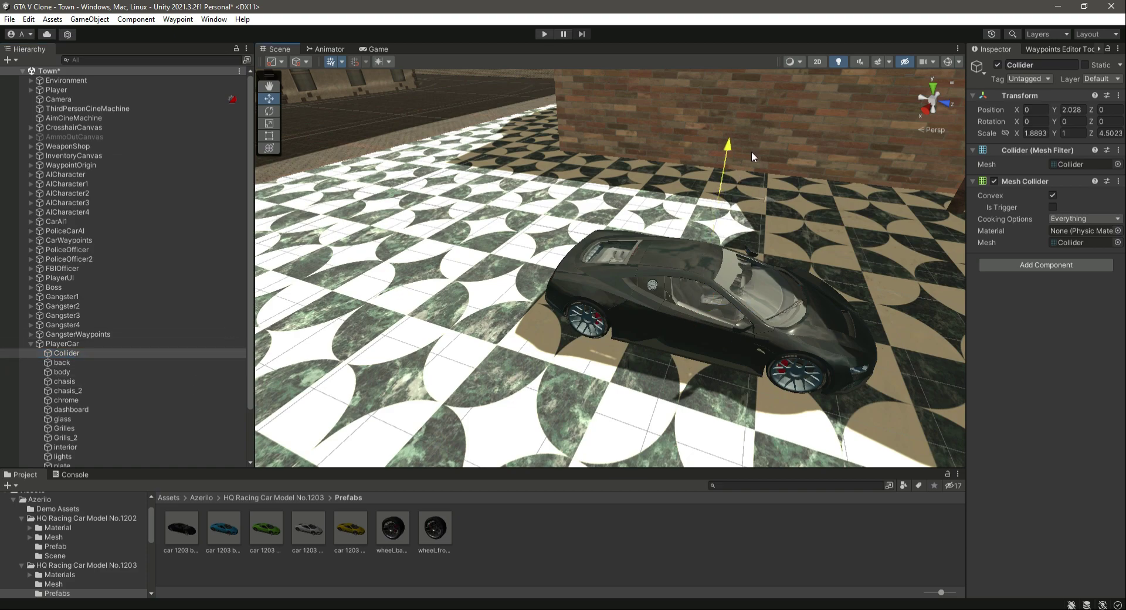
{"action": "key", "text": "ctrl+z"}
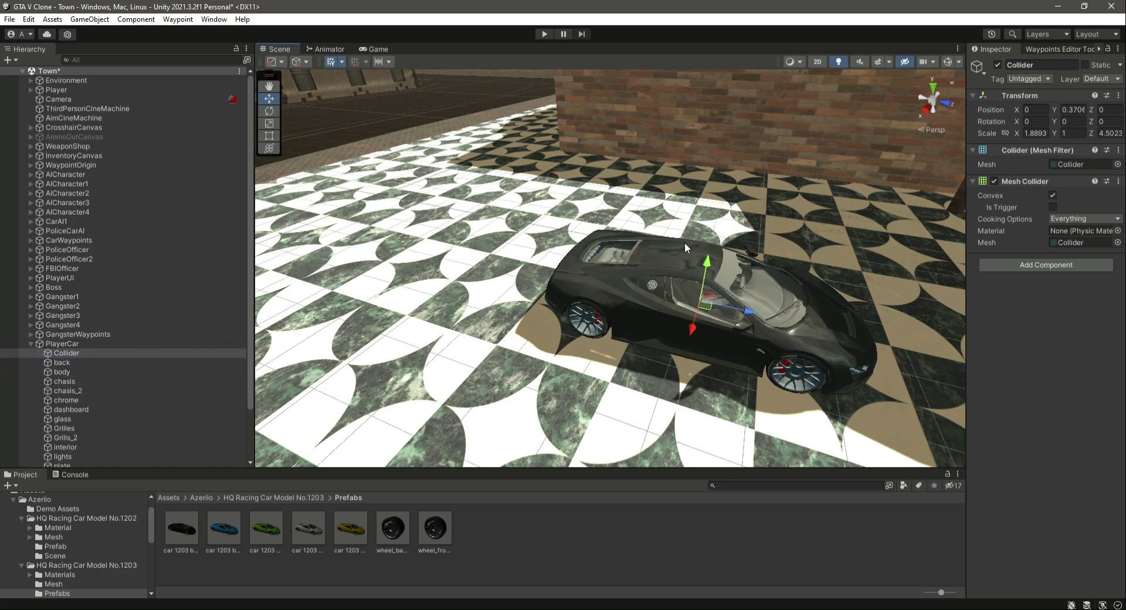
{"action": "left_click", "coordinate": [61, 353]}
{"action": "key", "text": "Delete"}
Step: Inspect the remaining PlayerCar parts, from back down to the wheels and the body mesh
{"action": "left_click", "coordinate": [101, 355]}
{"action": "key", "text": "Down"}
{"action": "key", "text": "Down"}
{"action": "key", "text": "Down"}
{"action": "key", "text": "Down"}
{"action": "key", "text": "Down"}
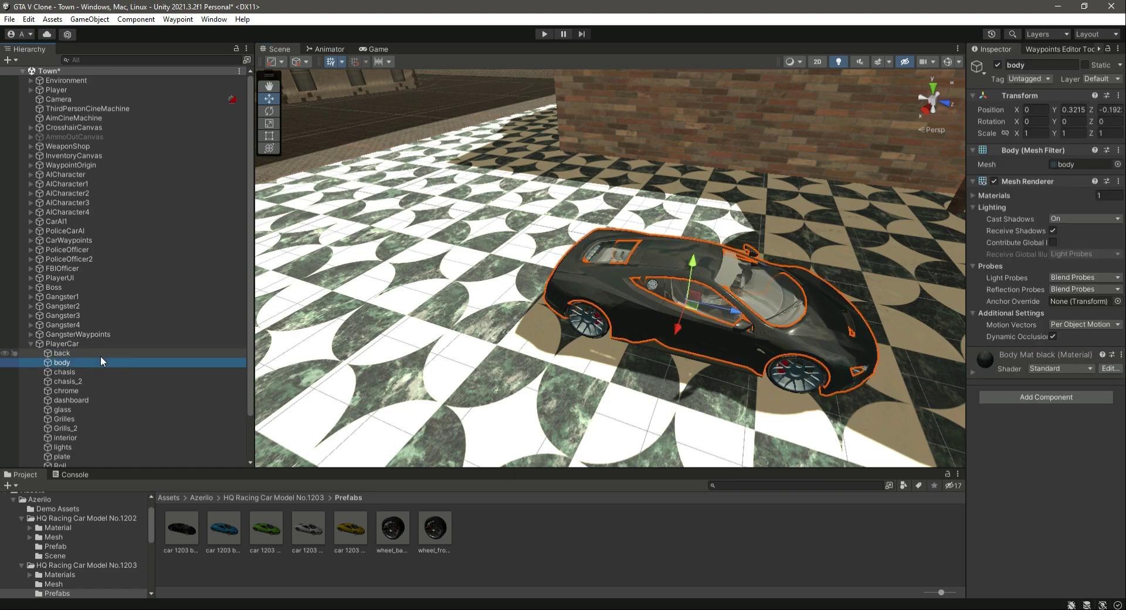
{"action": "scroll", "coordinate": [103, 360], "scroll_direction": "down", "scroll_amount": 3}
{"action": "key", "text": "Down"}
{"action": "key", "text": "Down"}
{"action": "key", "text": "Down"}
{"action": "key", "text": "Down"}
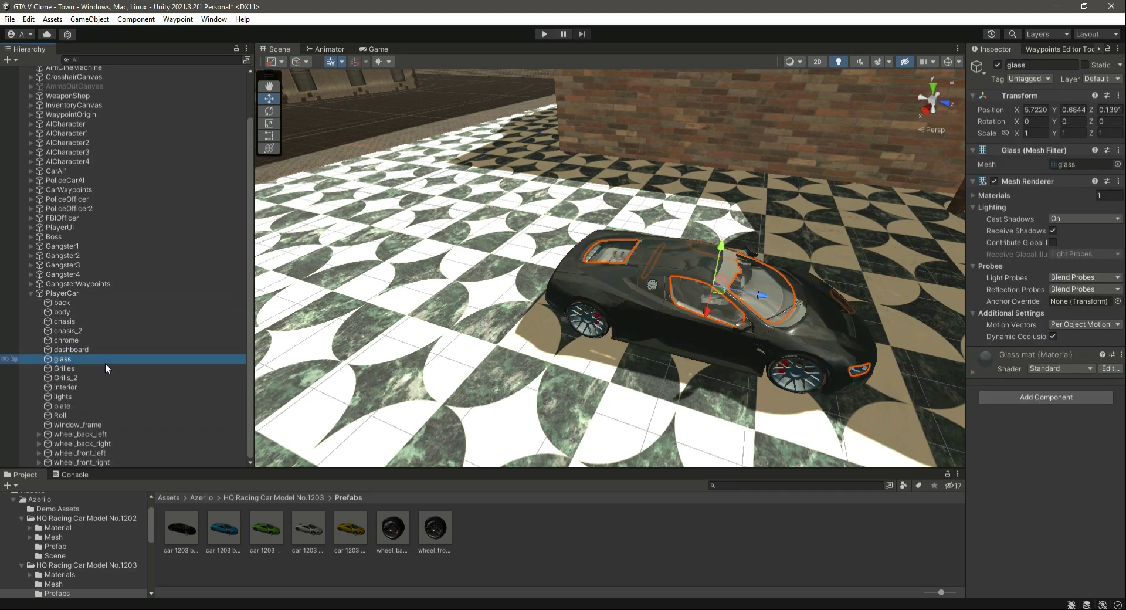
{"action": "key", "text": "Down"}
{"action": "key", "text": "Down"}
{"action": "key", "text": "Down"}
{"action": "key", "text": "Down"}
{"action": "key", "text": "Down"}
{"action": "key", "text": "Down"}
{"action": "key", "text": "Down"}
{"action": "key", "text": "Down"}
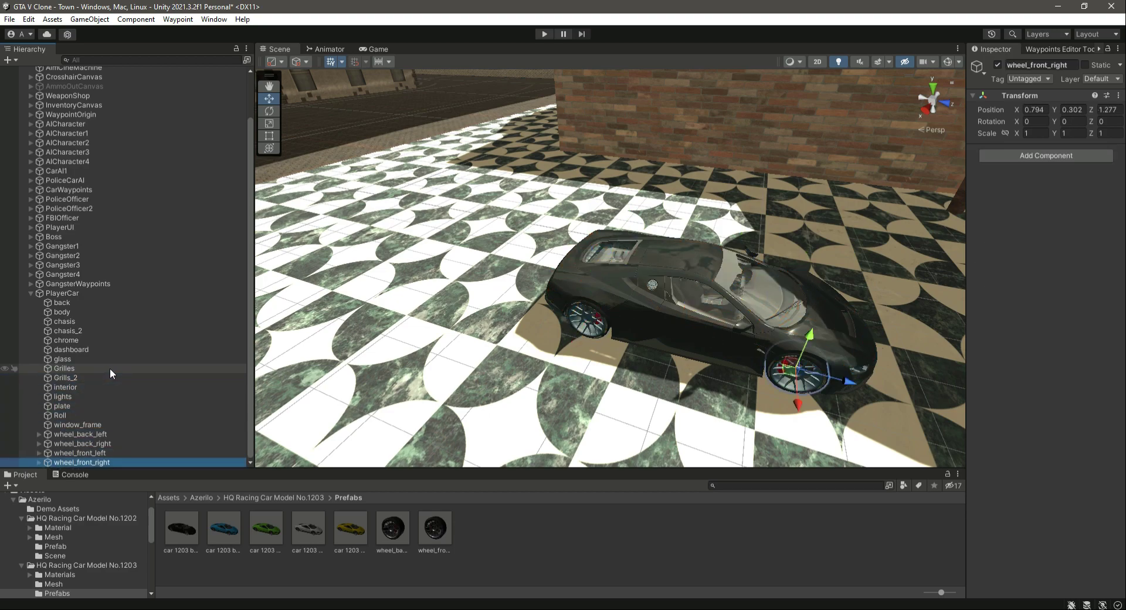
{"action": "left_click", "coordinate": [64, 293]}
{"action": "left_click", "coordinate": [75, 310]}
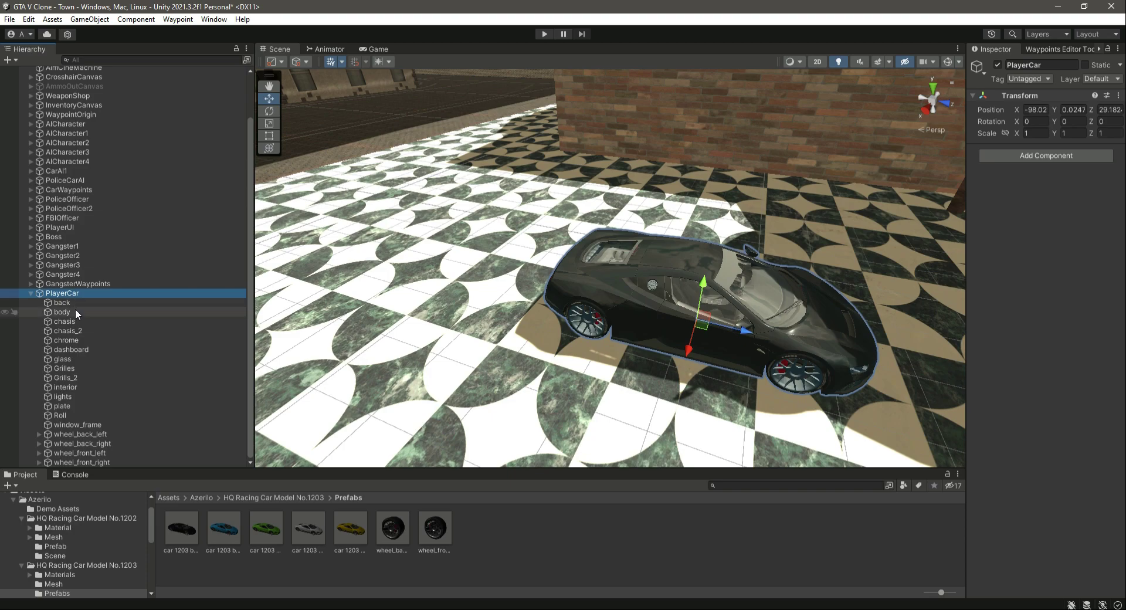
Step: Add an empty child named Body under PlayerCar
{"action": "right_click", "coordinate": [75, 293]}
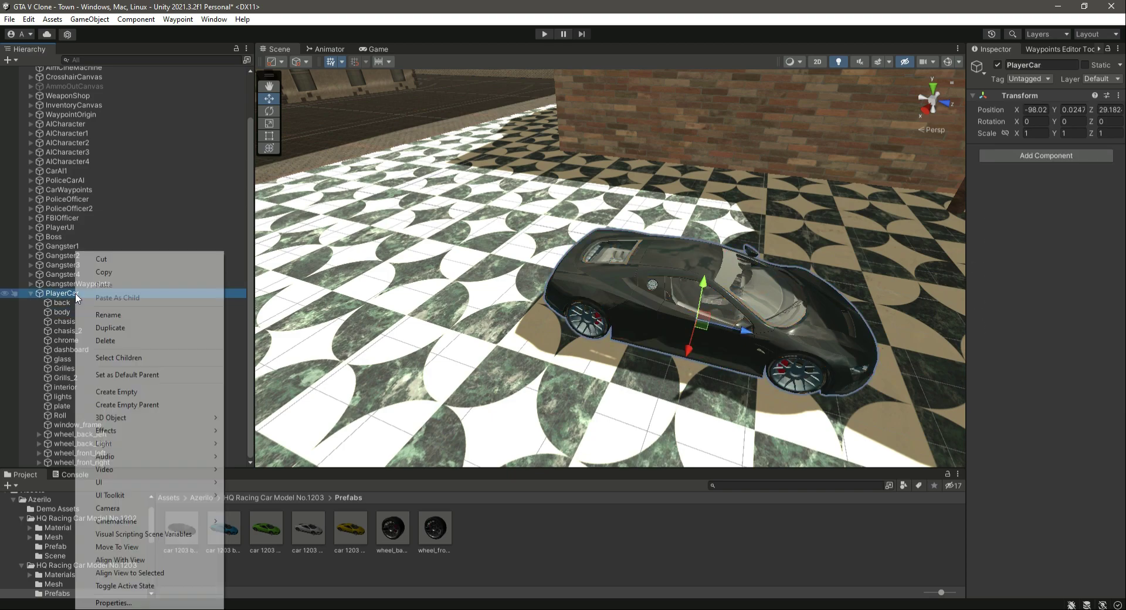
{"action": "left_click", "coordinate": [130, 388]}
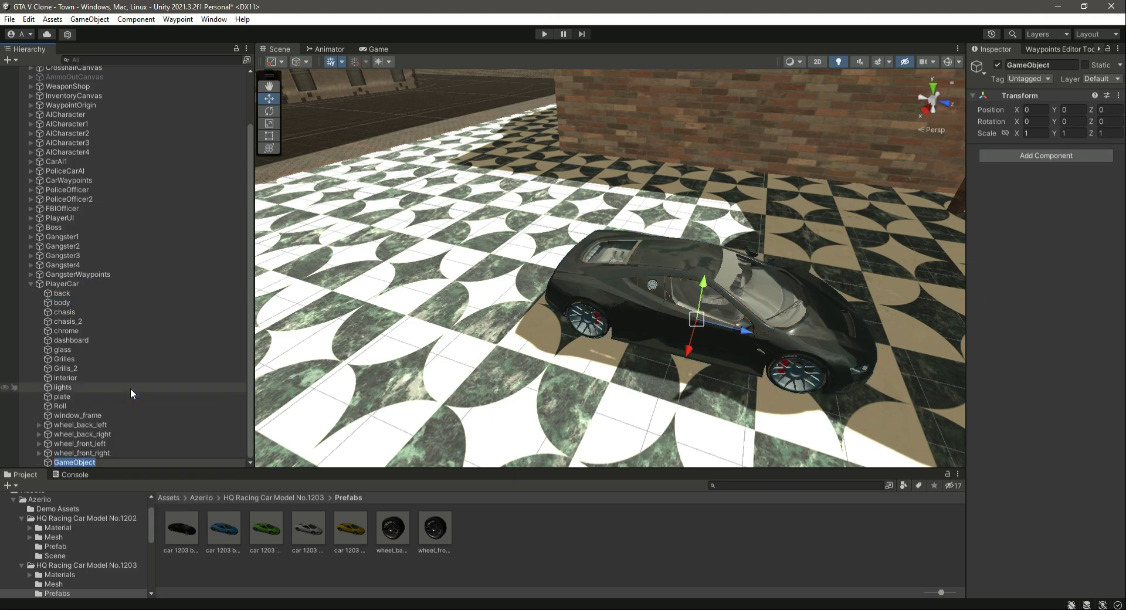
{"action": "type", "text": "Body"}
{"action": "key", "text": "Return"}
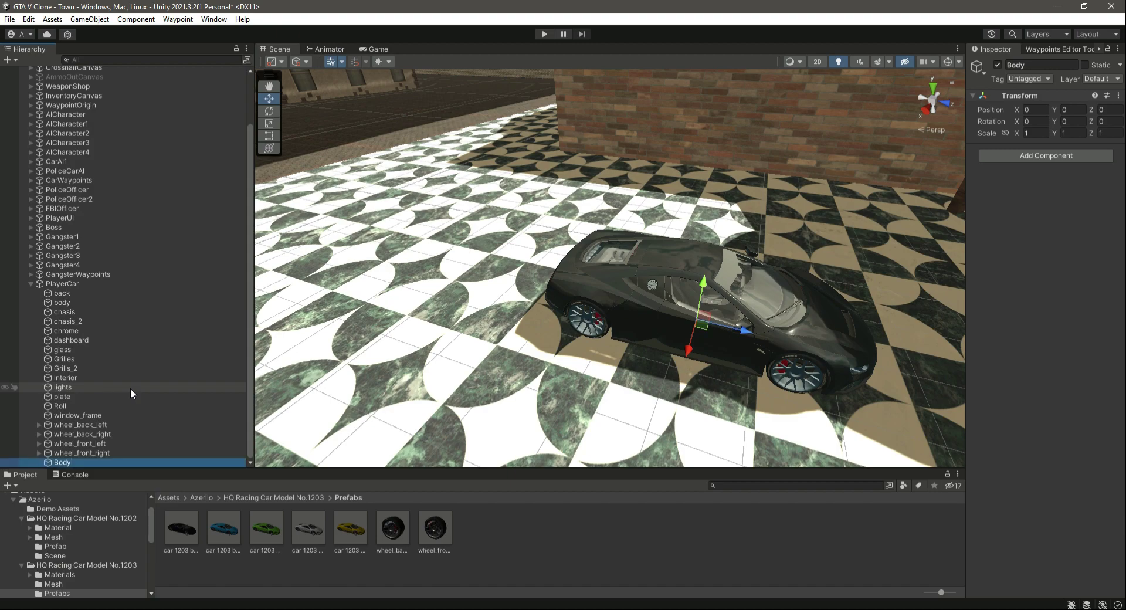
Step: Move the 14 parts from back through window_frame into Body and test that they move together
{"action": "left_click", "coordinate": [93, 415]}
{"action": "left_click", "coordinate": [61, 295], "text": "shift"}
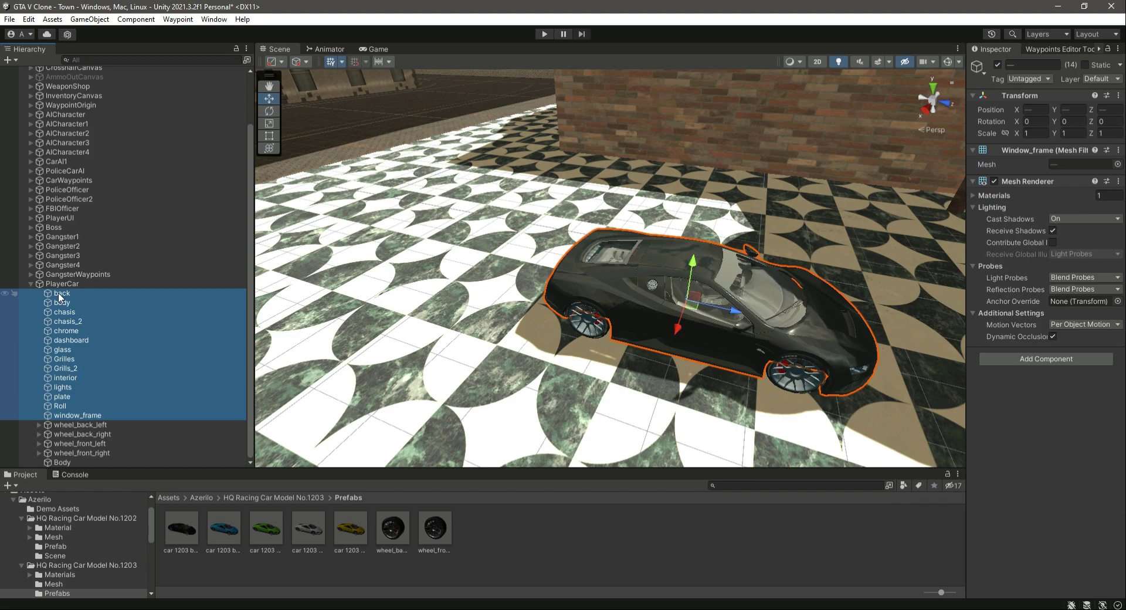
{"action": "left_click_drag", "start_coordinate": [67, 297], "coordinate": [75, 463]}
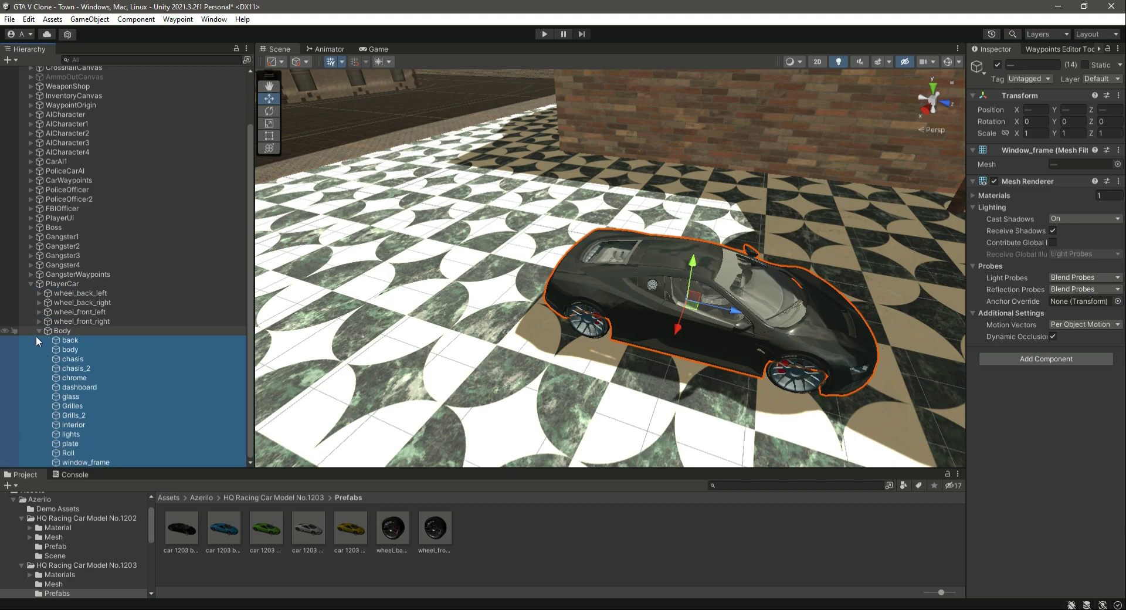
{"action": "left_click", "coordinate": [39, 331]}
{"action": "left_click", "coordinate": [79, 392]}
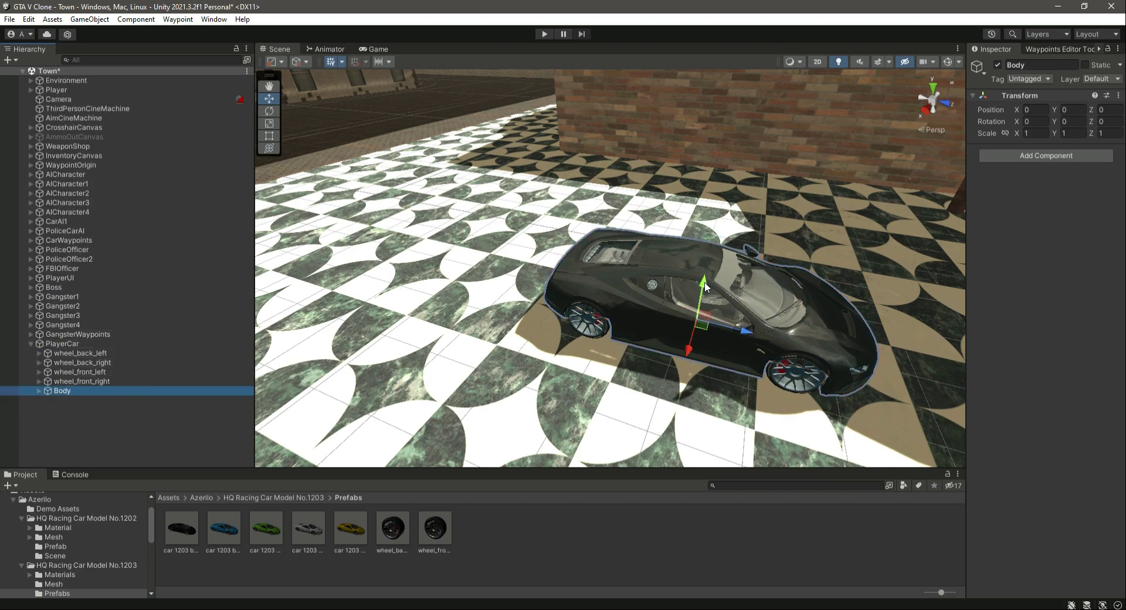
{"action": "left_click_drag", "start_coordinate": [706, 286], "coordinate": [722, 219]}
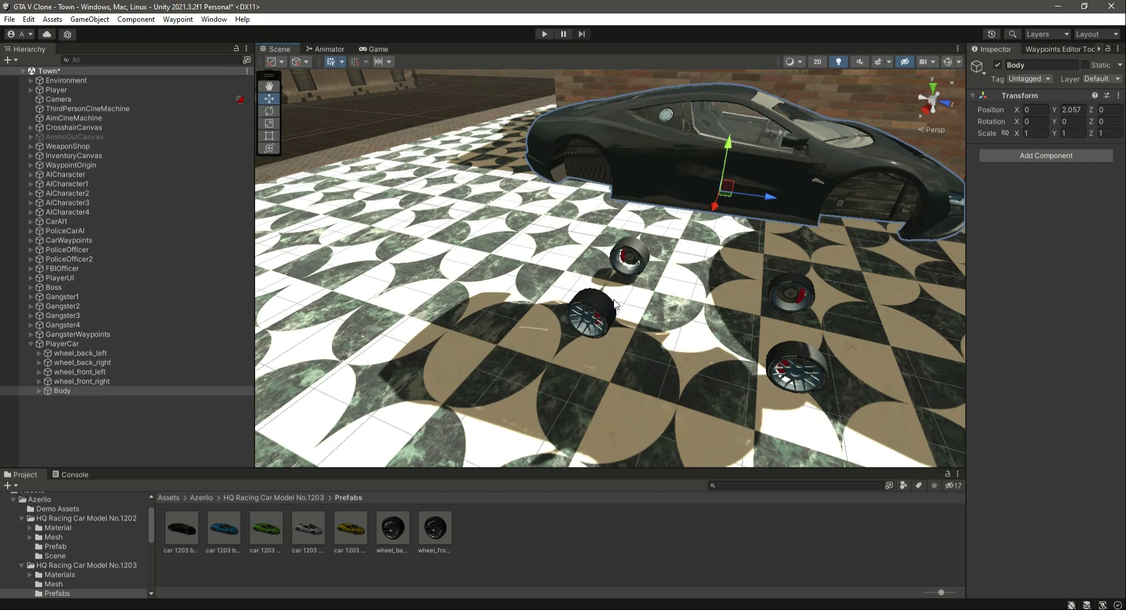
{"action": "key", "text": "ctrl+z"}
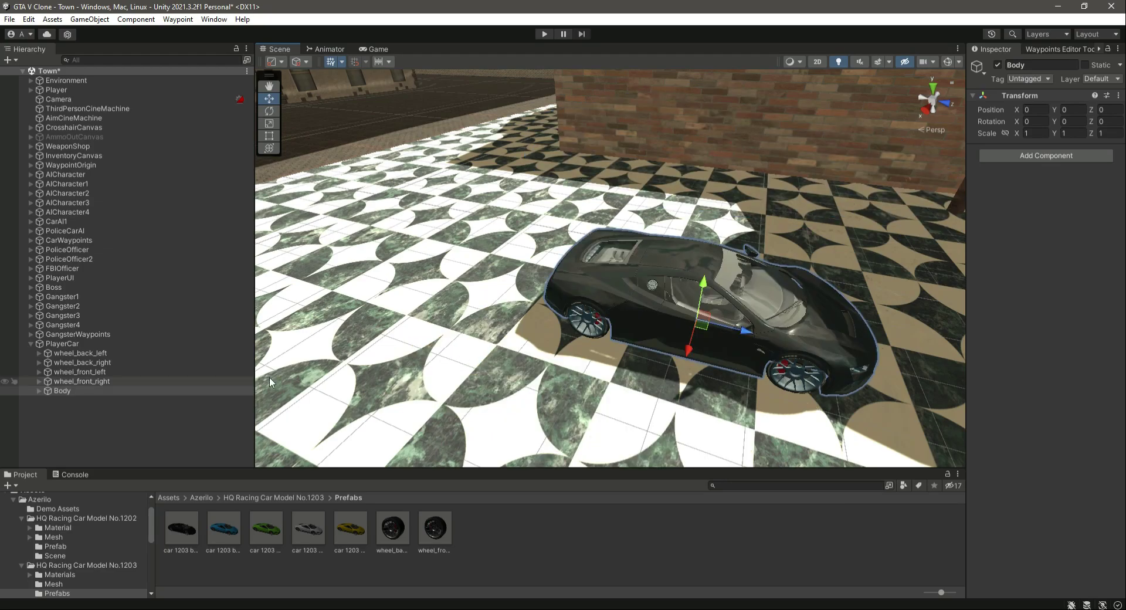
Step: Save the scene and select all four wheels, wheel_back_left through wheel_front_right
{"action": "key", "text": "ctrl+s"}
{"action": "left_click", "coordinate": [94, 354]}
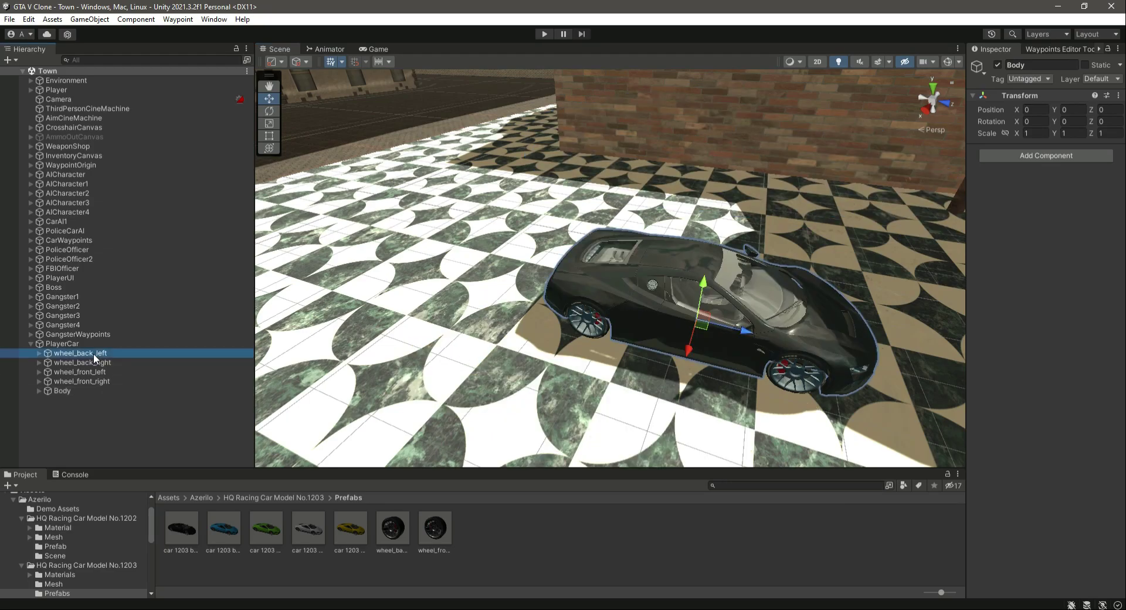
{"action": "left_click", "coordinate": [104, 362]}
{"action": "left_click", "coordinate": [104, 373]}
{"action": "left_click", "coordinate": [105, 380]}
{"action": "left_click", "coordinate": [106, 354]}
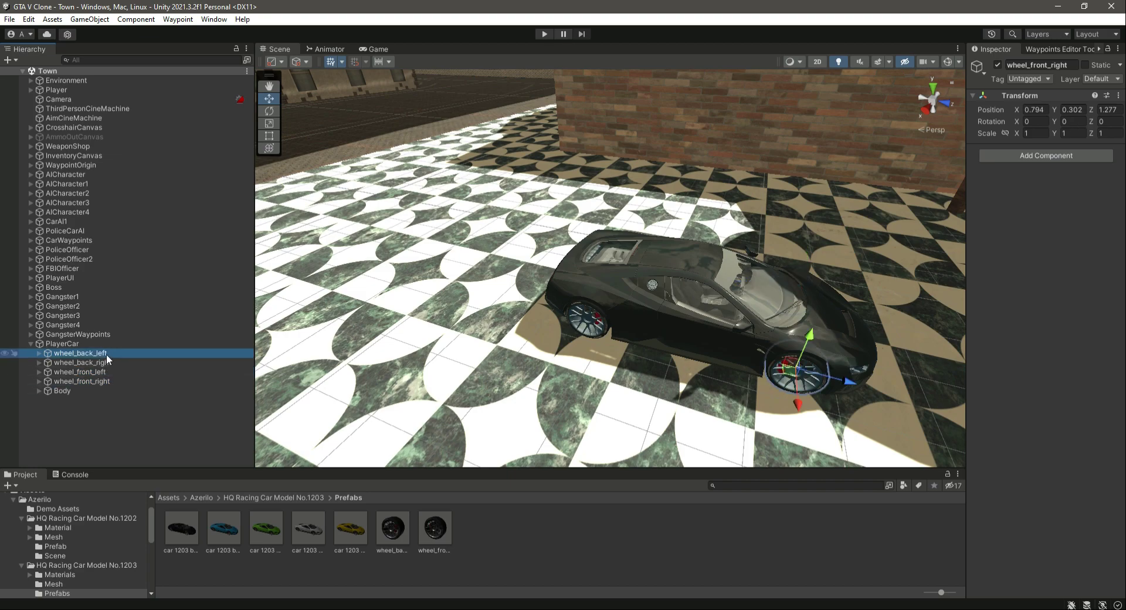
{"action": "left_click", "coordinate": [95, 381], "text": "shift"}
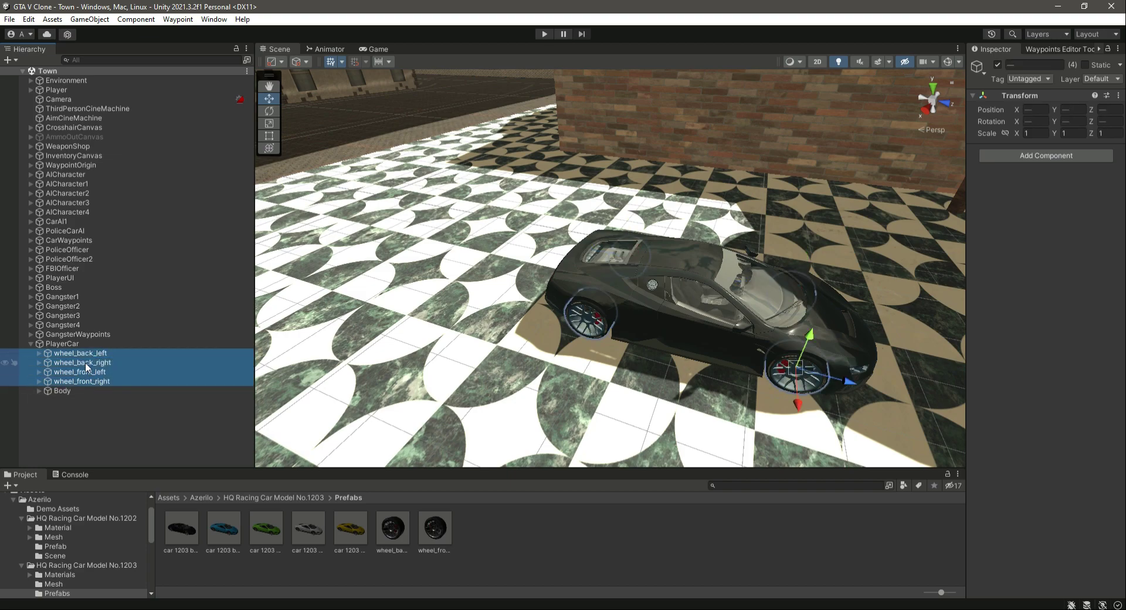
Step: Group the four wheels under a new empty parent named WheelsTransform
{"action": "right_click", "coordinate": [86, 353]}
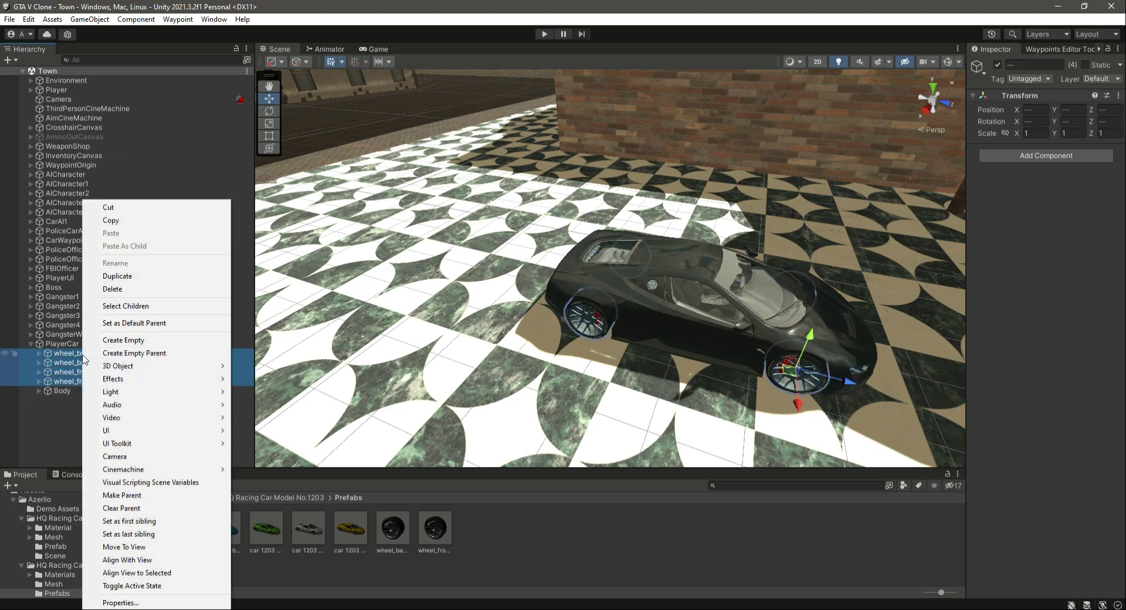
{"action": "left_click", "coordinate": [134, 353]}
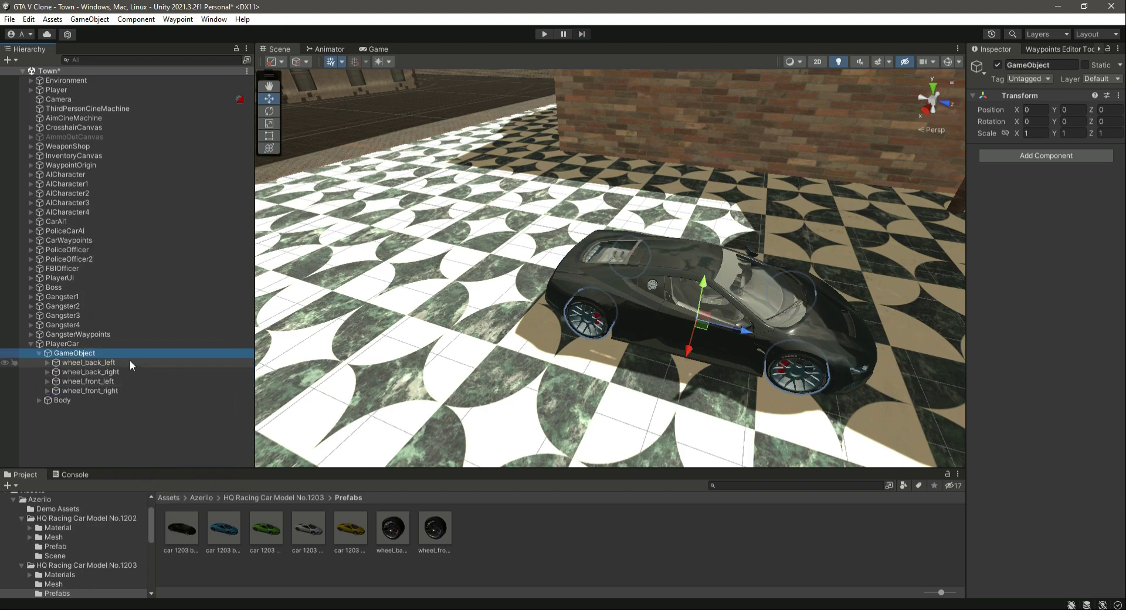
{"action": "left_click", "coordinate": [1050, 65]}
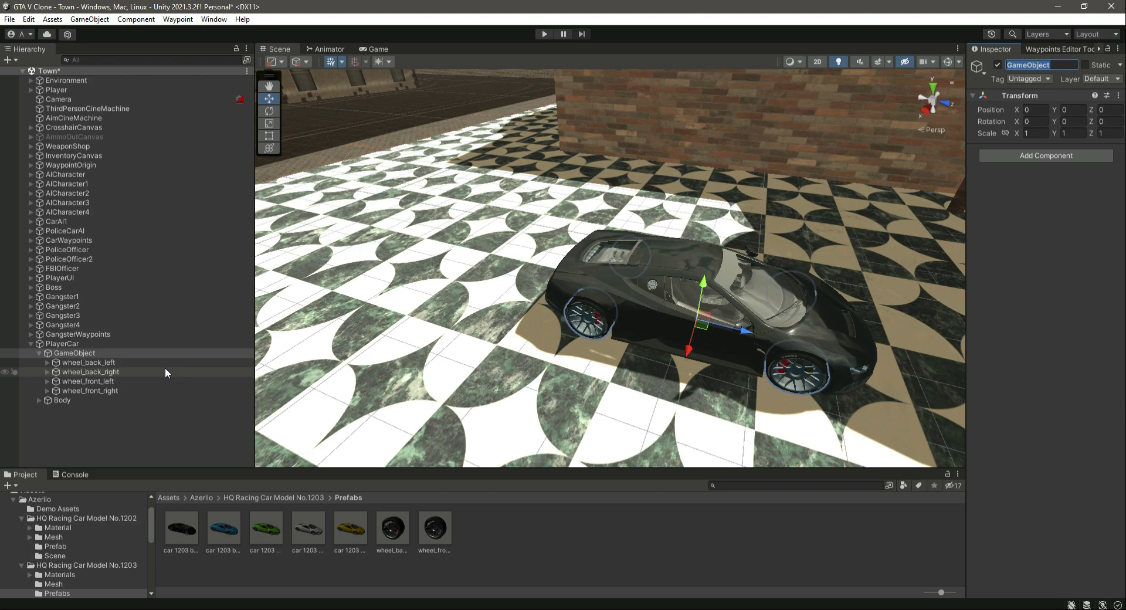
{"action": "type", "text": "WheelsTransform"}
{"action": "key", "text": "Return"}
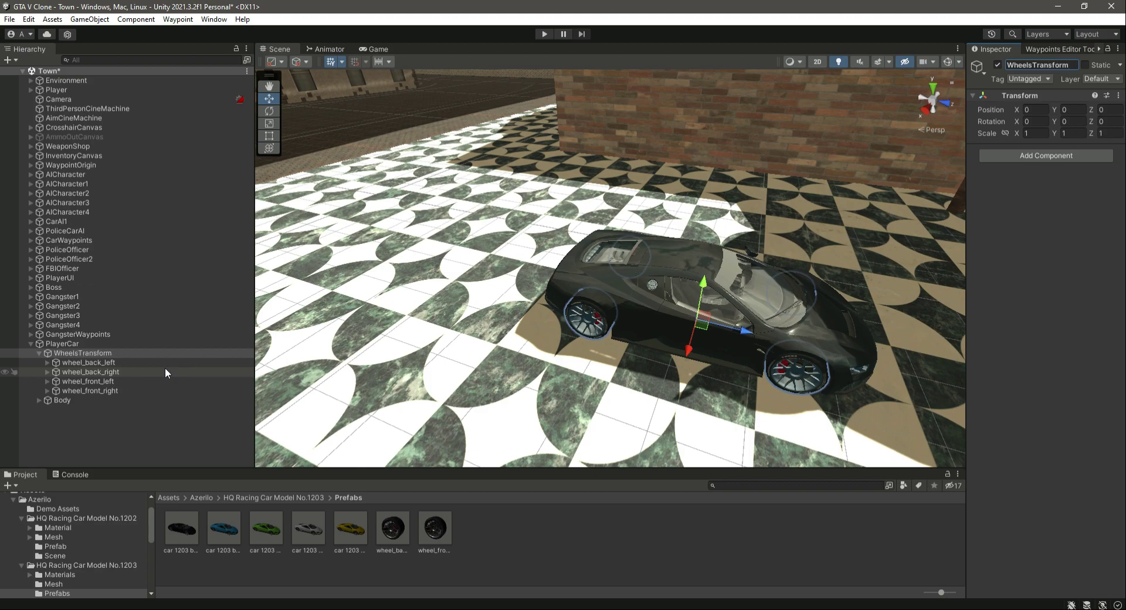
Step: Test that the WheelsTransform group moves together, undo the move, and save the scene
{"action": "left_click", "coordinate": [39, 353]}
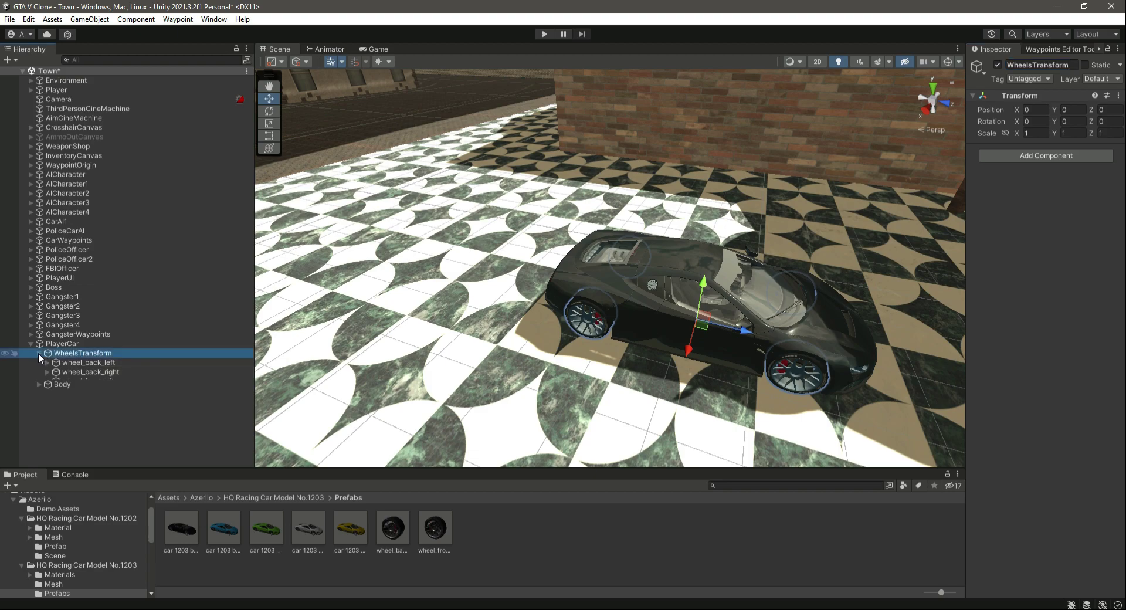
{"action": "left_click_drag", "start_coordinate": [709, 287], "coordinate": [730, 197]}
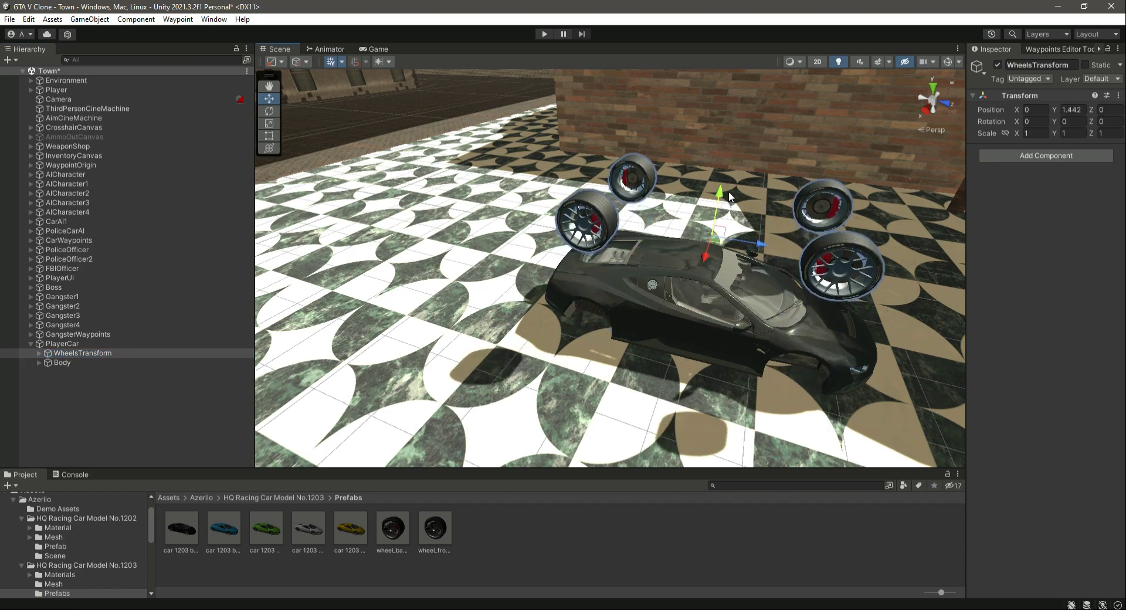
{"action": "key", "text": "ctrl+z"}
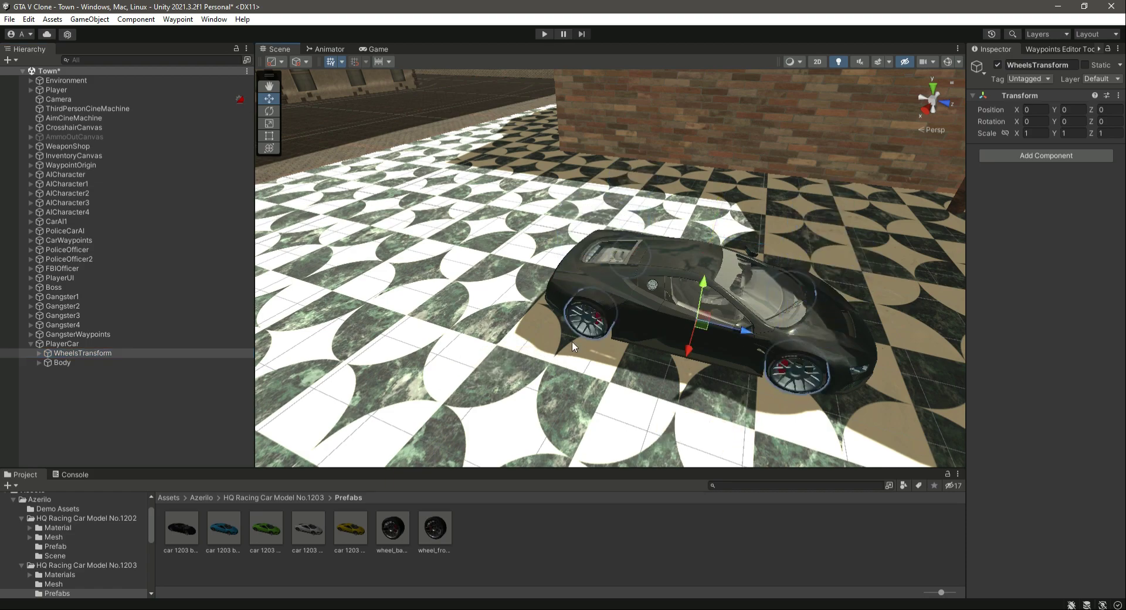
{"action": "key", "text": "ctrl+s"}
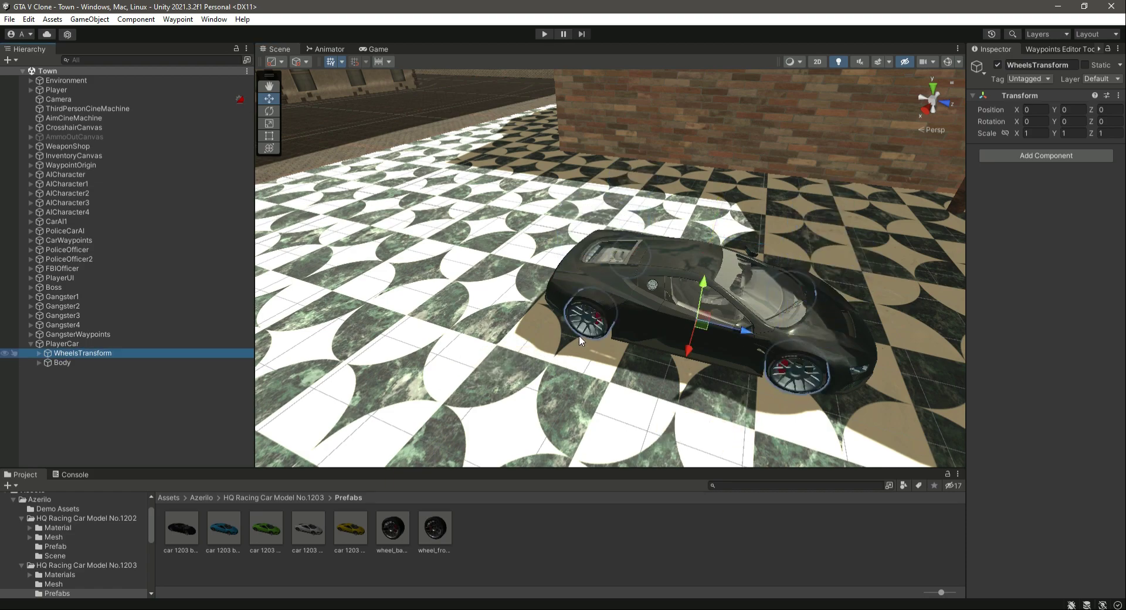
Step: Duplicate WheelsTransform, rename the copy WheelsColliders, and select its back left wheel
{"action": "key", "text": "ctrl+d"}
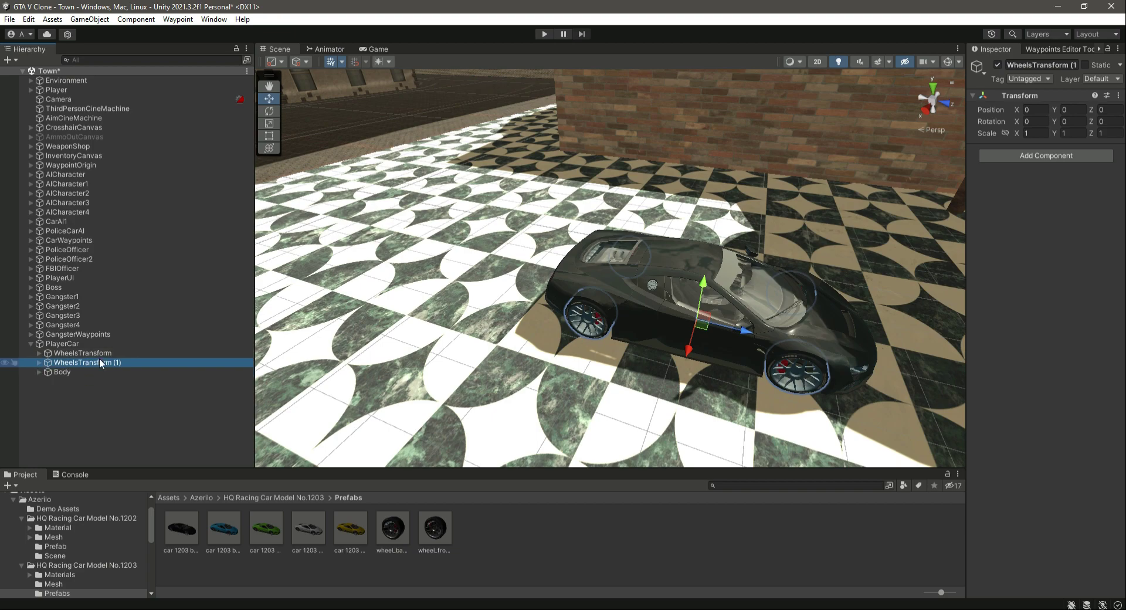
{"action": "left_click", "coordinate": [1033, 65]}
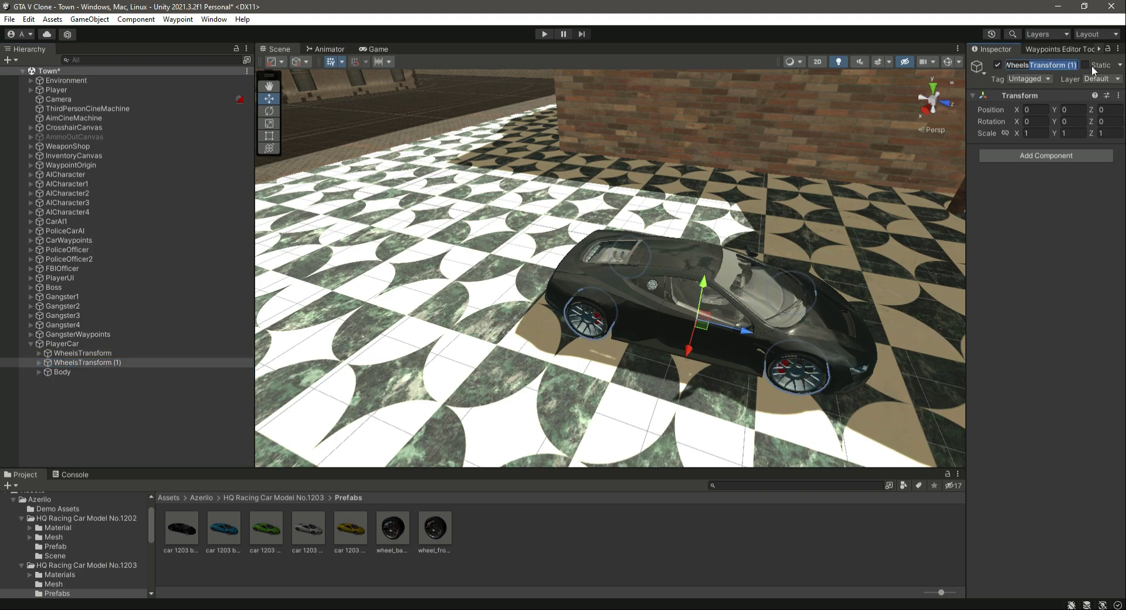
{"action": "type", "text": "Coliders"}
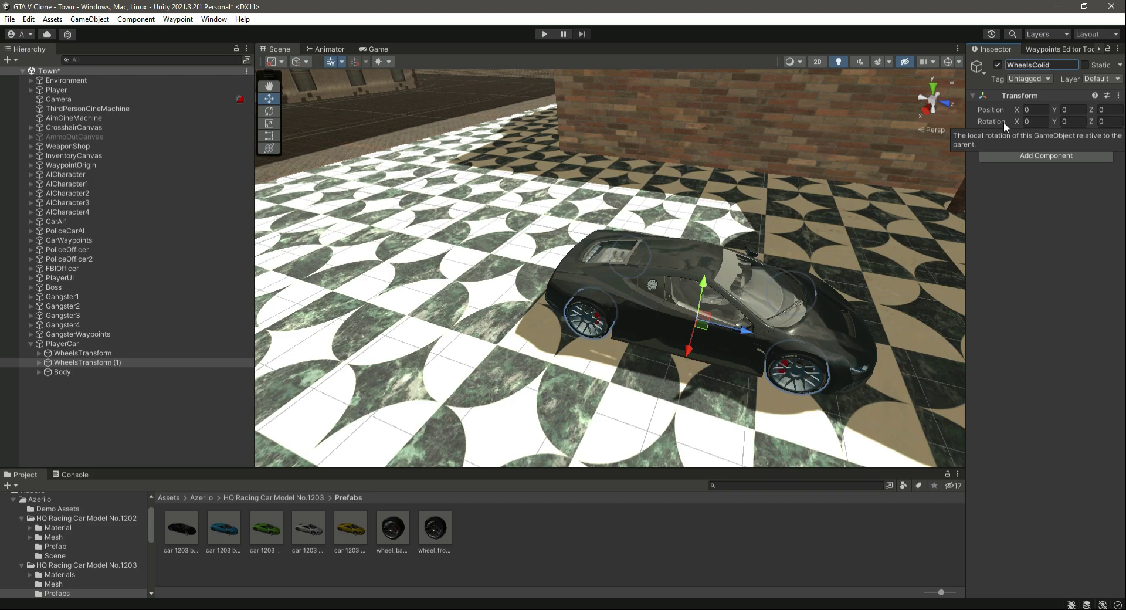
{"action": "key", "text": "Left"}
{"action": "key", "text": "Left"}
{"action": "key", "text": "Left"}
{"action": "key", "text": "Left"}
{"action": "key", "text": "Left"}
{"action": "type", "text": "l"}
{"action": "left_click", "coordinate": [40, 362]}
{"action": "left_click", "coordinate": [81, 372]}
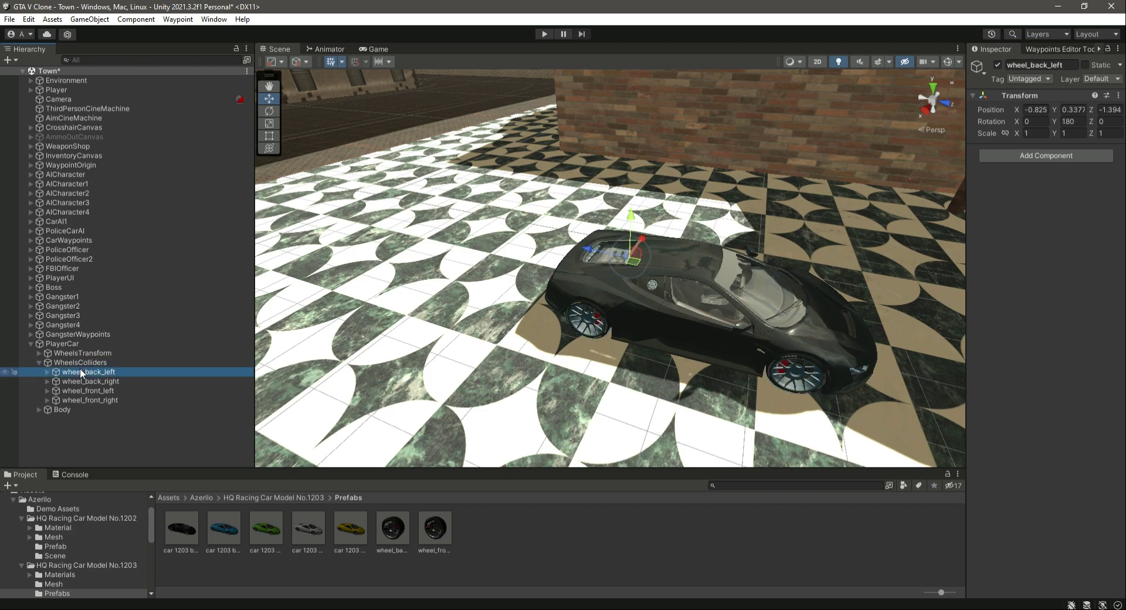
Step: Expand wheel_back_left in WheelsColliders, frame the rear wheel, and test-lift its br parts
{"action": "left_click", "coordinate": [47, 371]}
{"action": "right_click_drag", "start_coordinate": [568, 297], "coordinate": [402, 316]}
{"action": "key", "text": "w"}
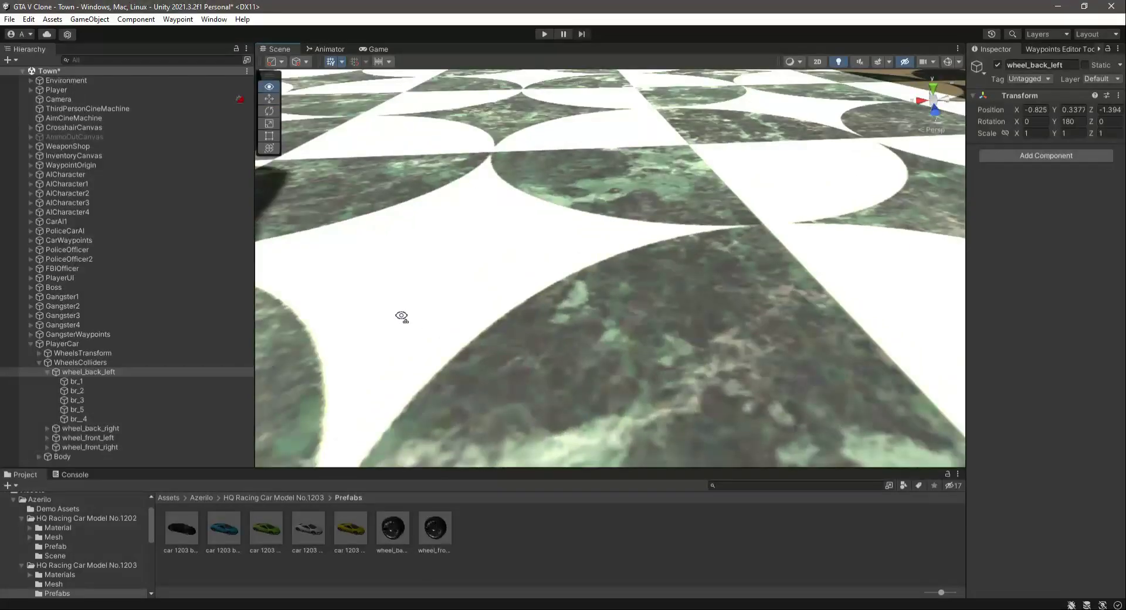
{"action": "right_click_drag", "start_coordinate": [591, 323], "coordinate": [547, 269]}
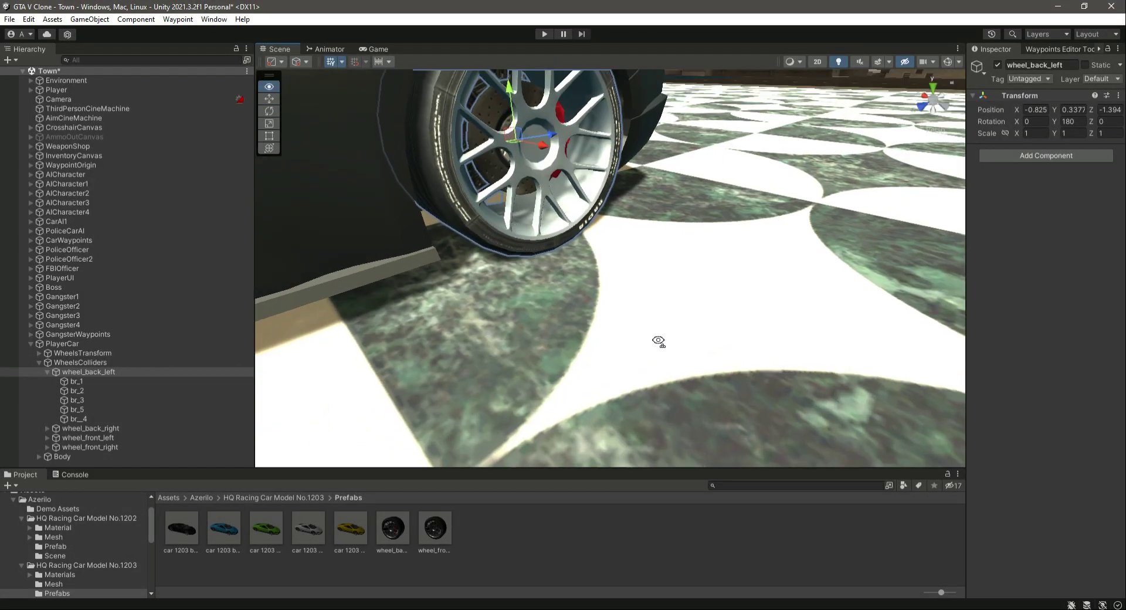
{"action": "key", "text": "f"}
{"action": "left_click", "coordinate": [97, 382]}
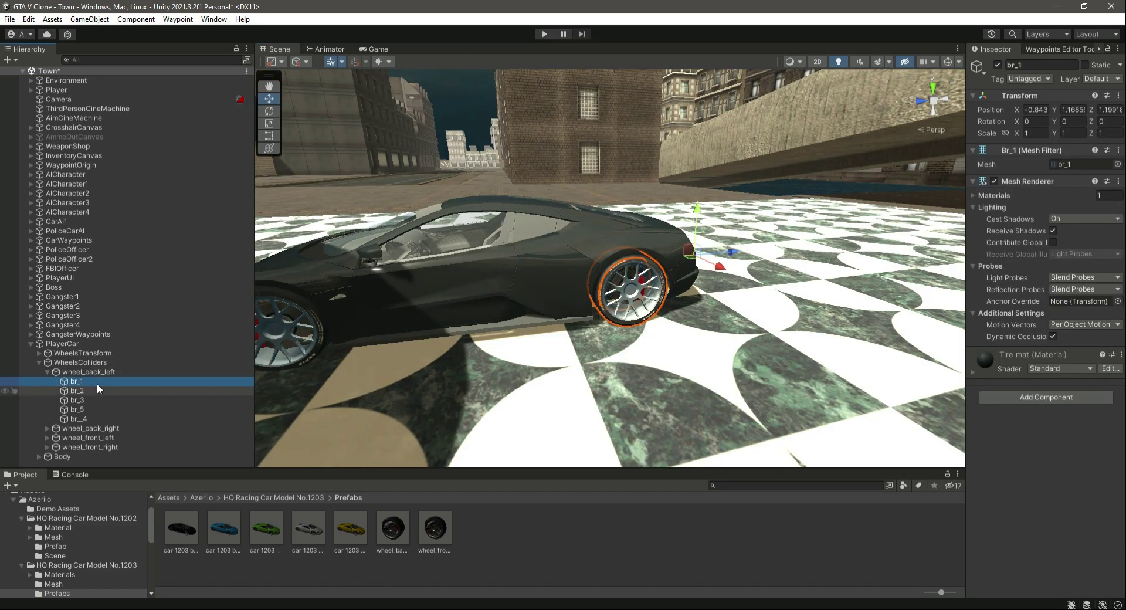
{"action": "left_click", "coordinate": [89, 416], "text": "shift"}
{"action": "left_click_drag", "start_coordinate": [694, 223], "coordinate": [721, 93]}
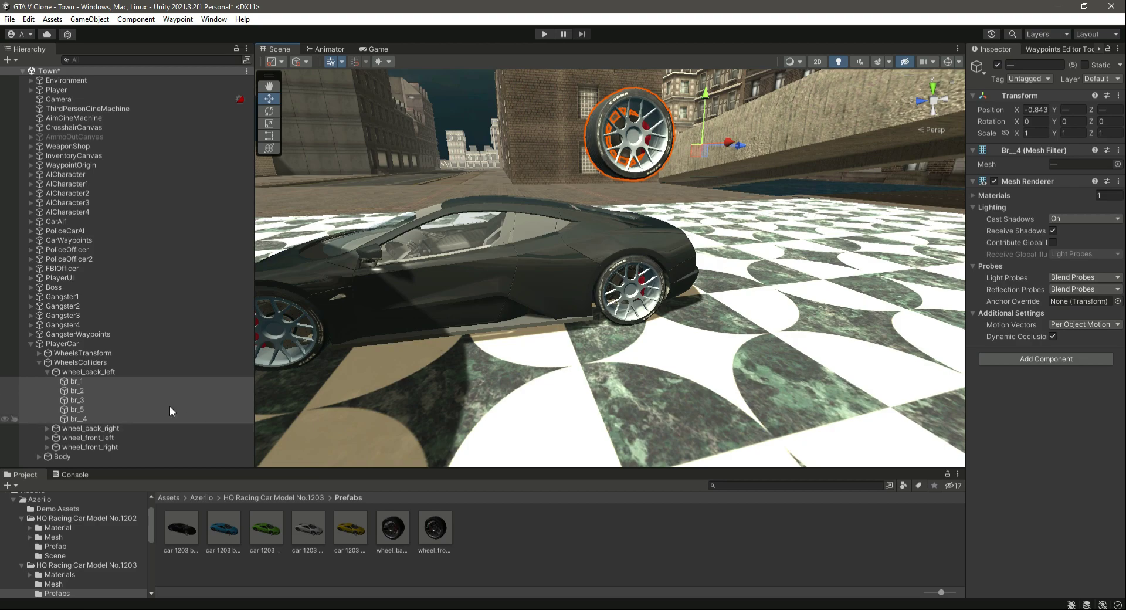
{"action": "key", "text": "ctrl+z"}
Step: Delete the five br mesh parts of wheel_back_left and confirm it is empty
{"action": "left_click", "coordinate": [81, 373]}
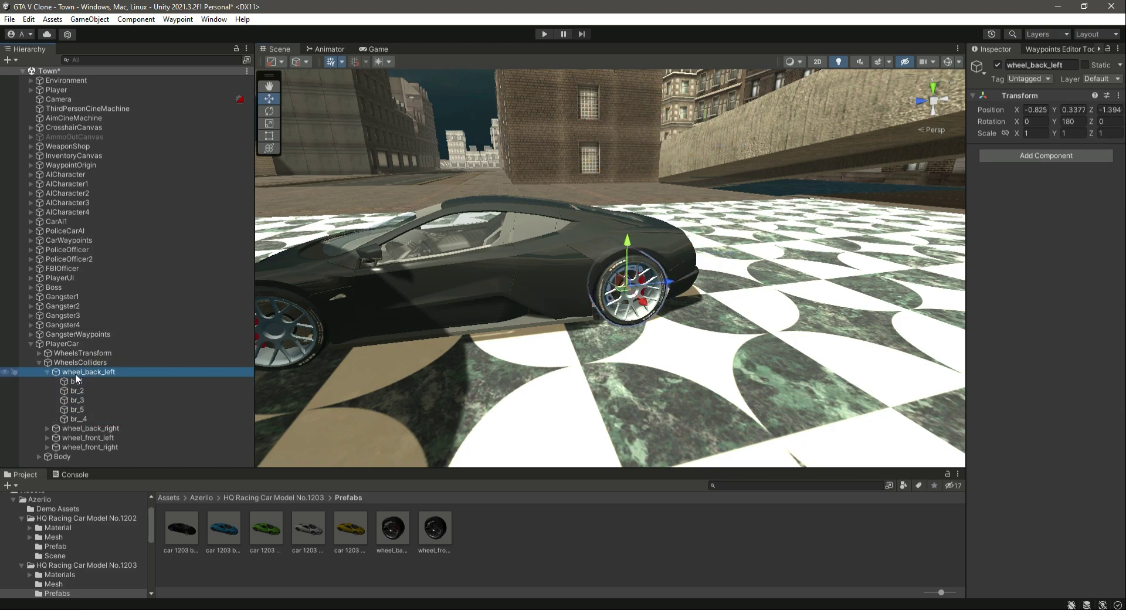
{"action": "left_click", "coordinate": [80, 382]}
{"action": "left_click", "coordinate": [84, 418], "text": "shift"}
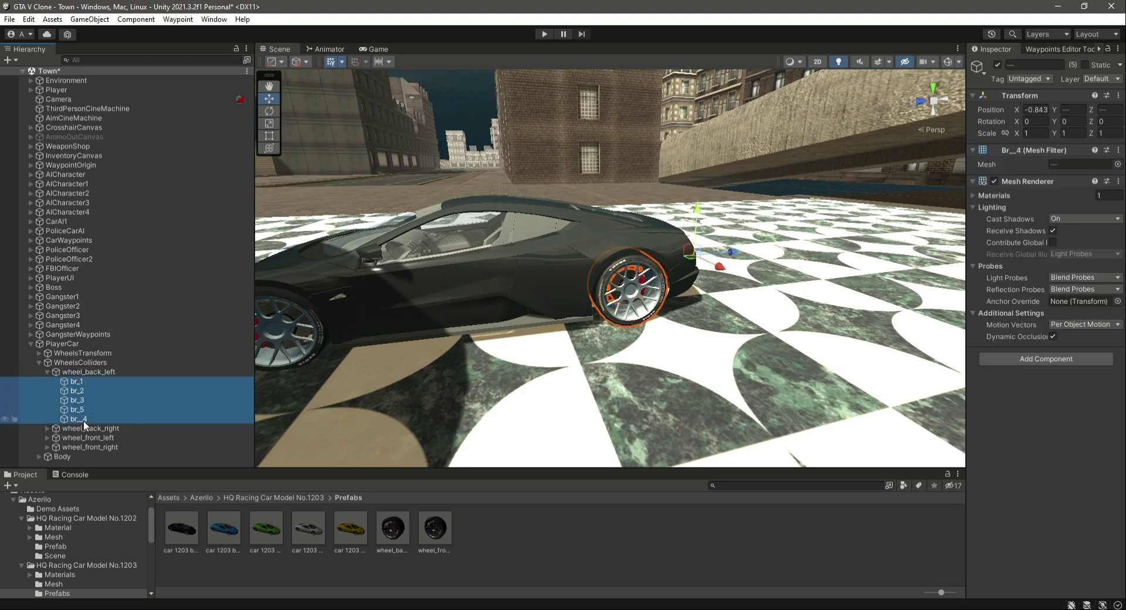
{"action": "key", "text": "Delete"}
{"action": "left_click", "coordinate": [87, 372]}
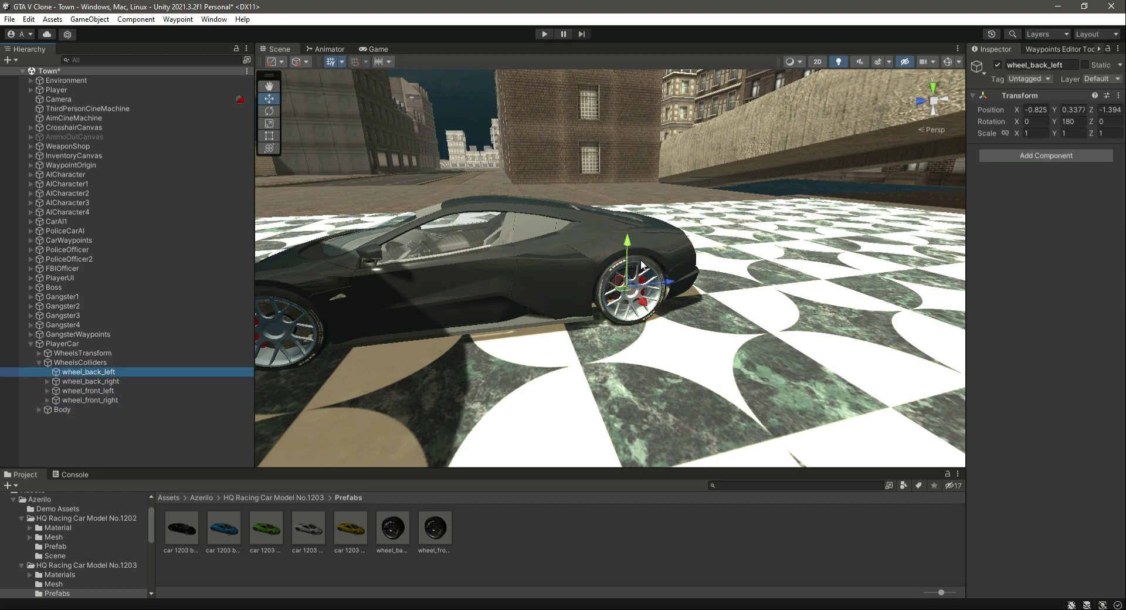
{"action": "left_click_drag", "start_coordinate": [629, 242], "coordinate": [659, 122]}
{"action": "key", "text": "ctrl+z"}
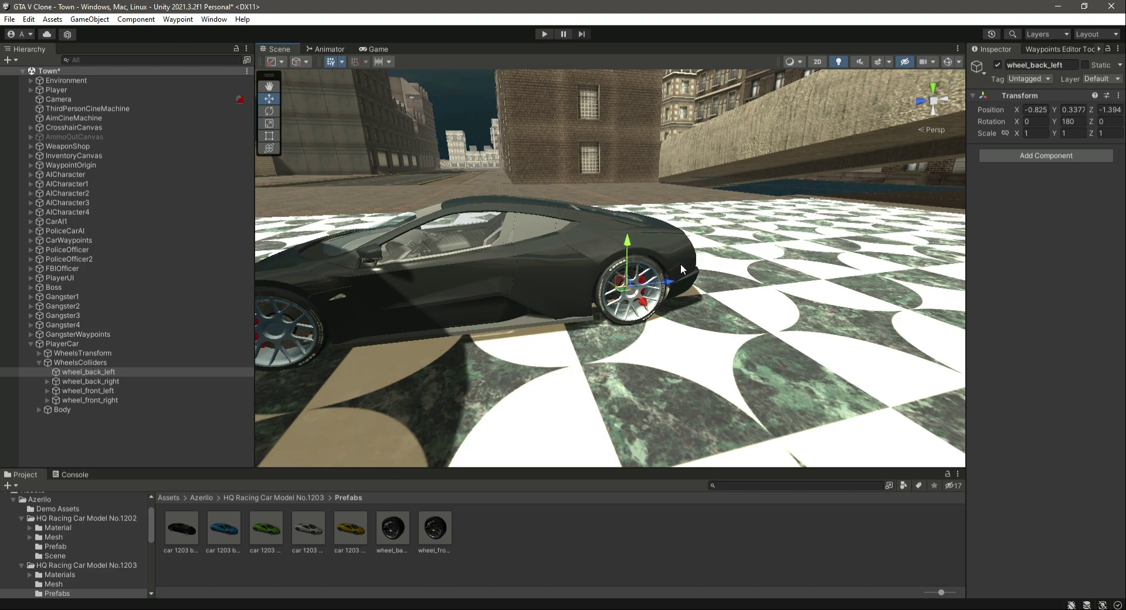
Step: Expand wheel_back_right, wheel_front_left and wheel_front_right to show their mesh parts
{"action": "left_click", "coordinate": [44, 383]}
{"action": "left_click", "coordinate": [47, 382]}
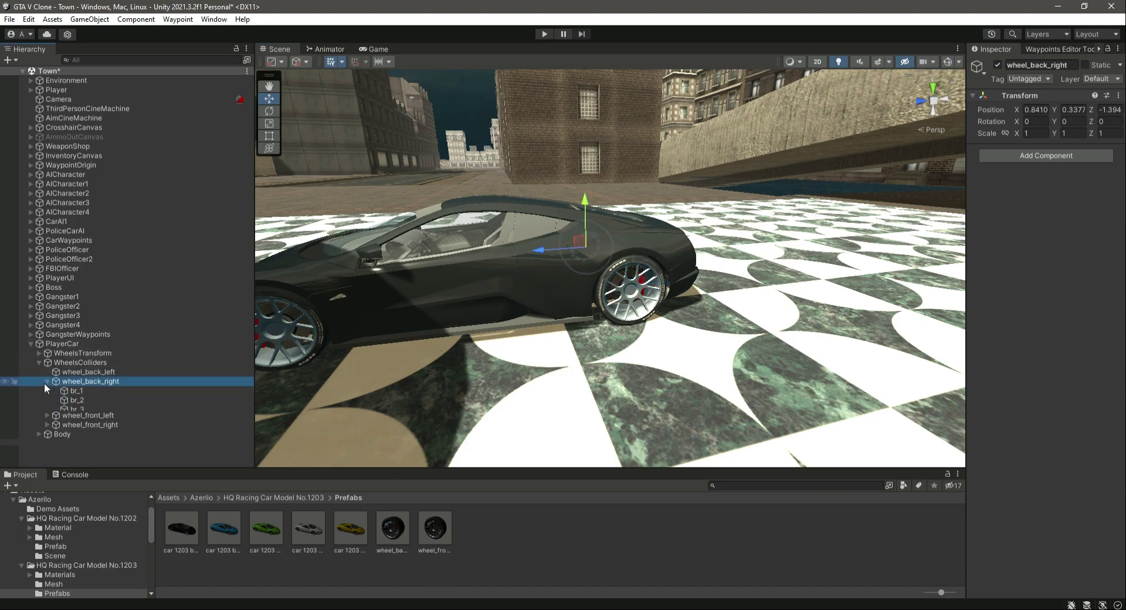
{"action": "left_click", "coordinate": [42, 438]}
{"action": "left_click", "coordinate": [47, 438]}
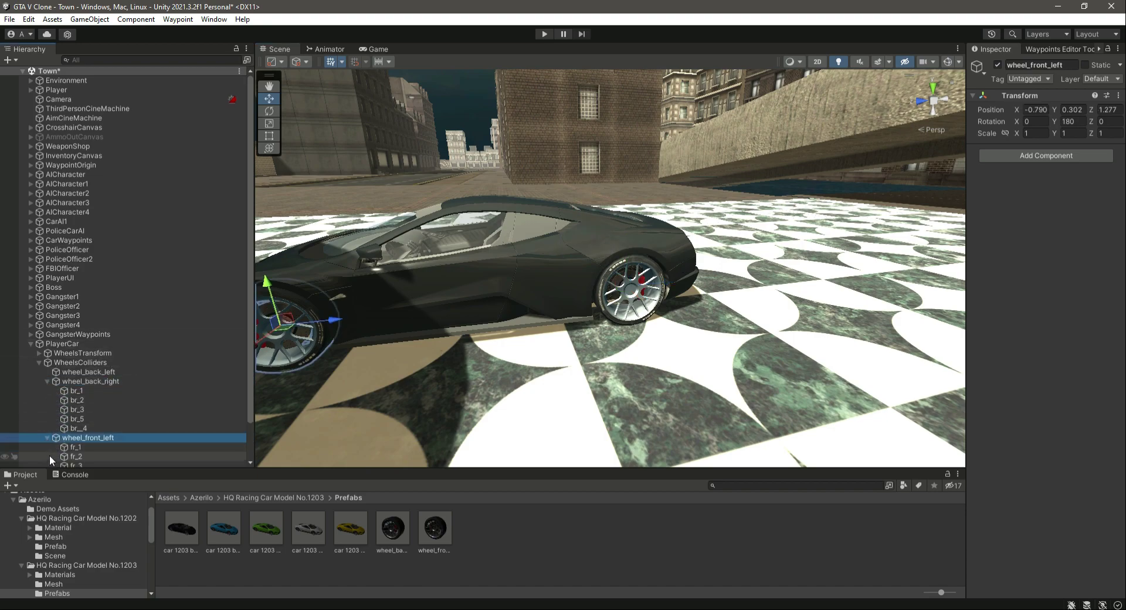
{"action": "left_click", "coordinate": [47, 453]}
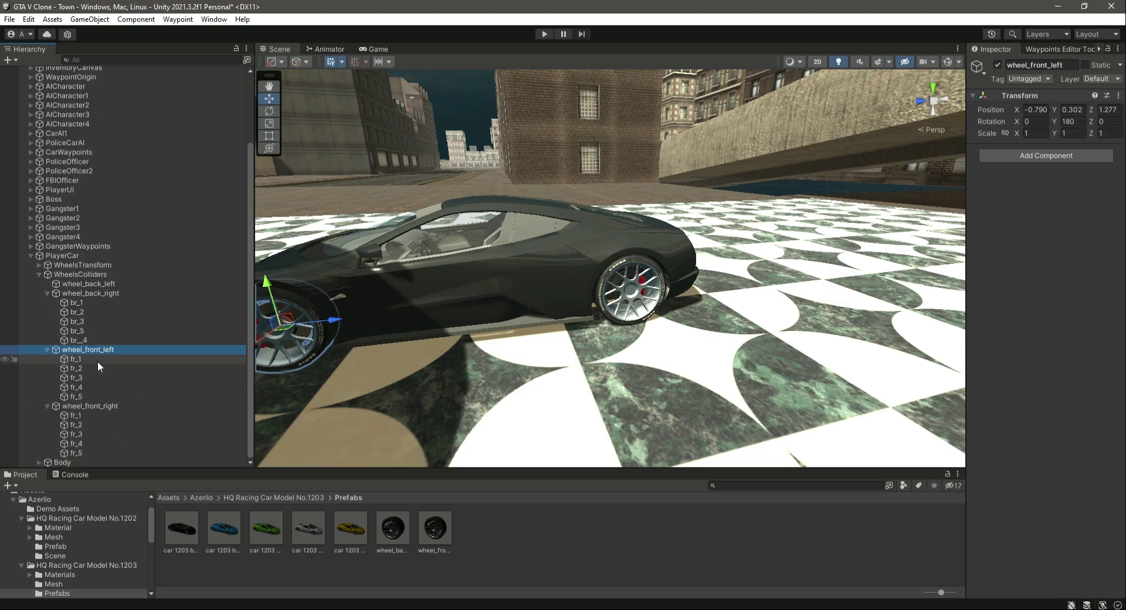
Step: Delete the five br parts of wheel_back_right and the five fr parts of both front wheels
{"action": "left_click", "coordinate": [84, 304]}
{"action": "left_click", "coordinate": [84, 338], "text": "shift"}
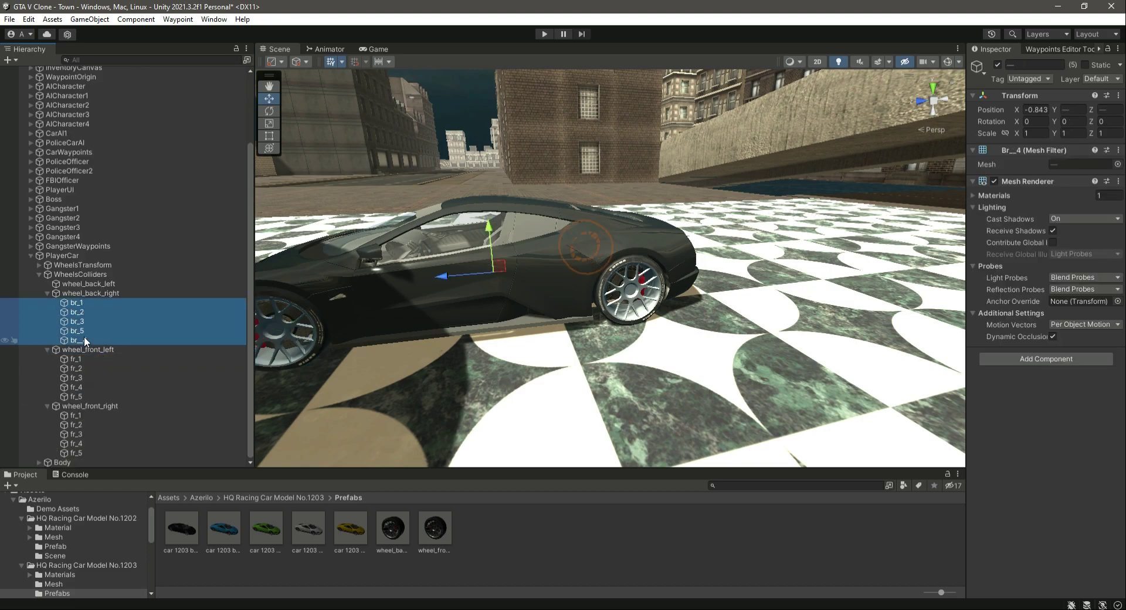
{"action": "key", "text": "Delete"}
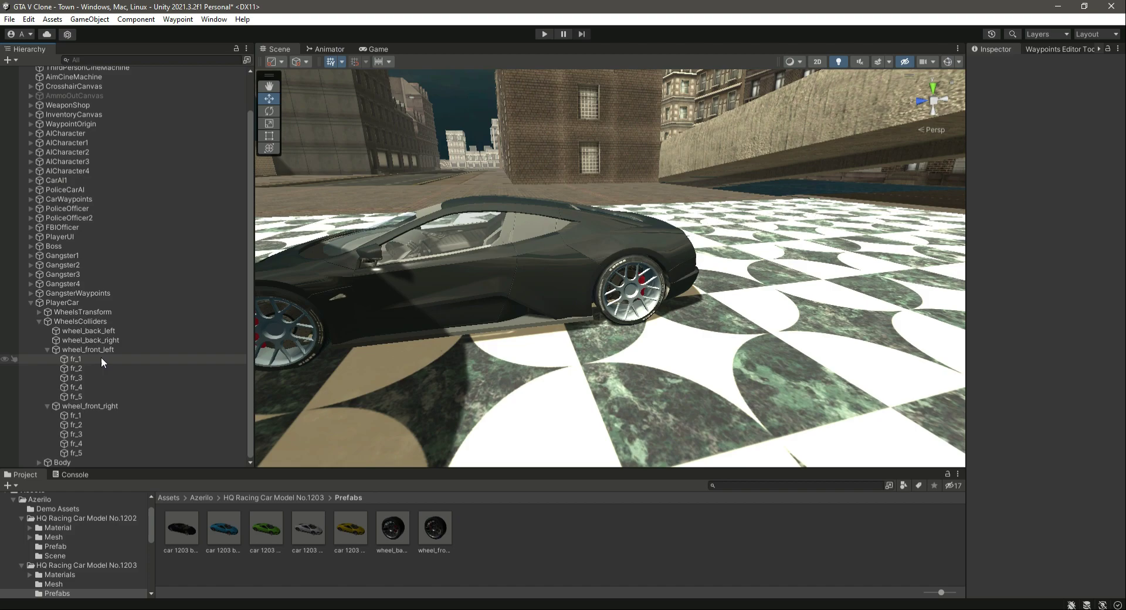
{"action": "left_click", "coordinate": [101, 357]}
{"action": "left_click", "coordinate": [94, 396], "text": "shift"}
{"action": "key", "text": "Delete"}
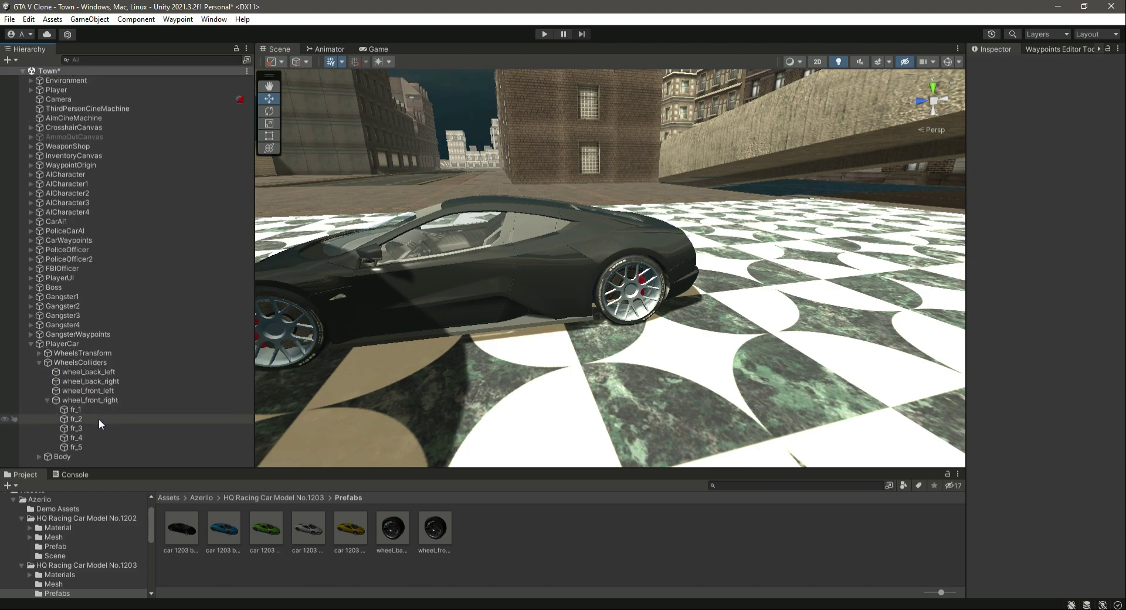
{"action": "left_click", "coordinate": [101, 412]}
{"action": "left_click", "coordinate": [102, 444], "text": "shift"}
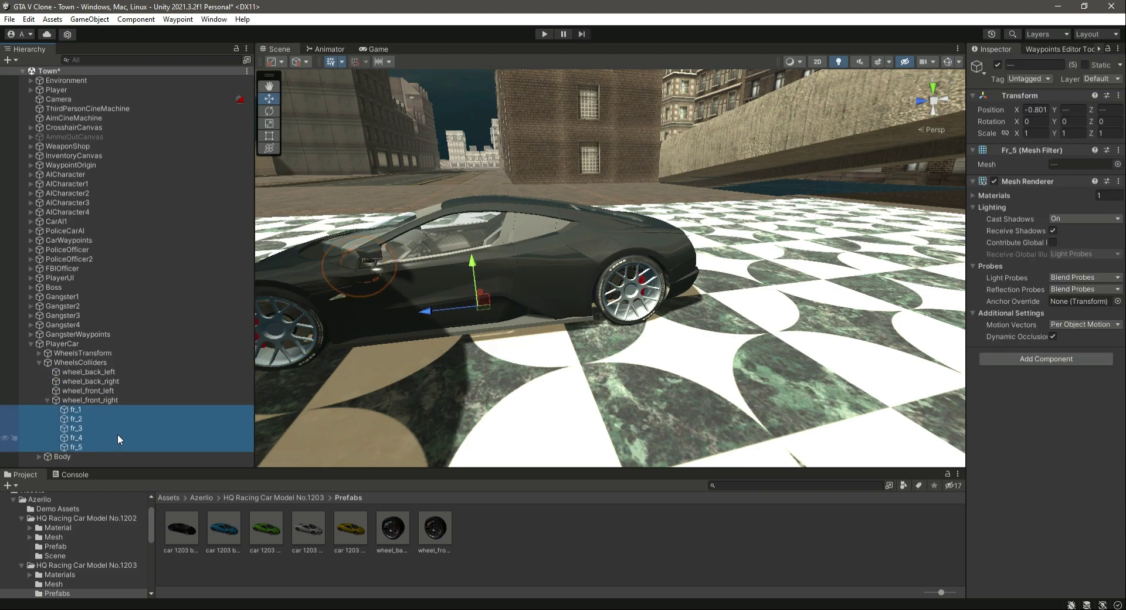
{"action": "key", "text": "Delete"}
Step: Check the emptied wheels, test-lifting wheel_back_left and undoing it
{"action": "left_click", "coordinate": [79, 380]}
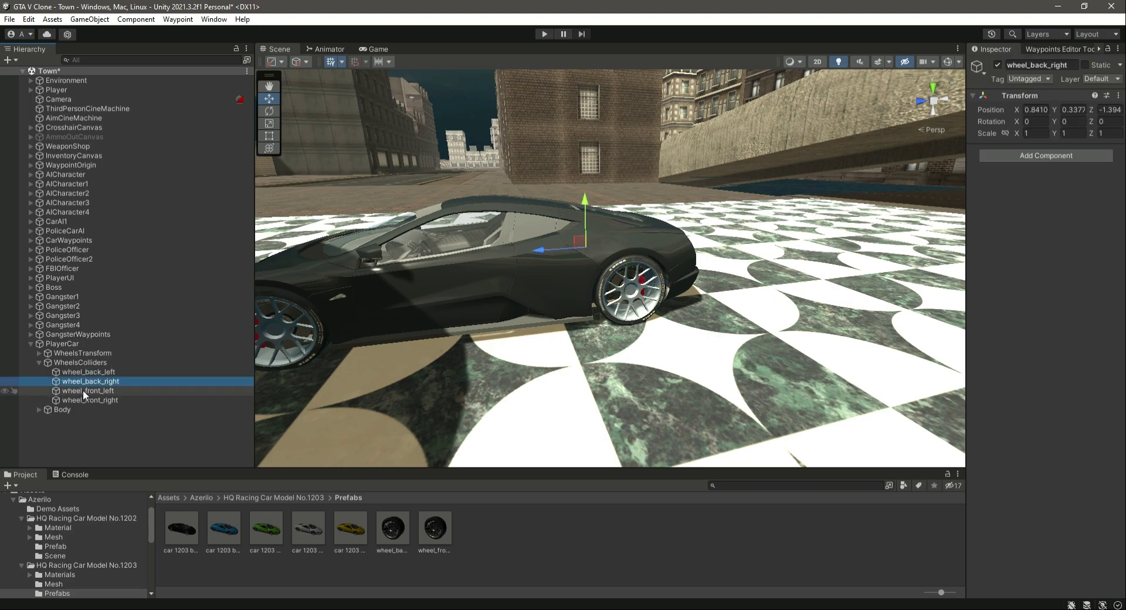
{"action": "left_click", "coordinate": [82, 391]}
{"action": "left_click", "coordinate": [91, 372]}
{"action": "left_click_drag", "start_coordinate": [622, 246], "coordinate": [646, 150]}
{"action": "key", "text": "ctrl+z"}
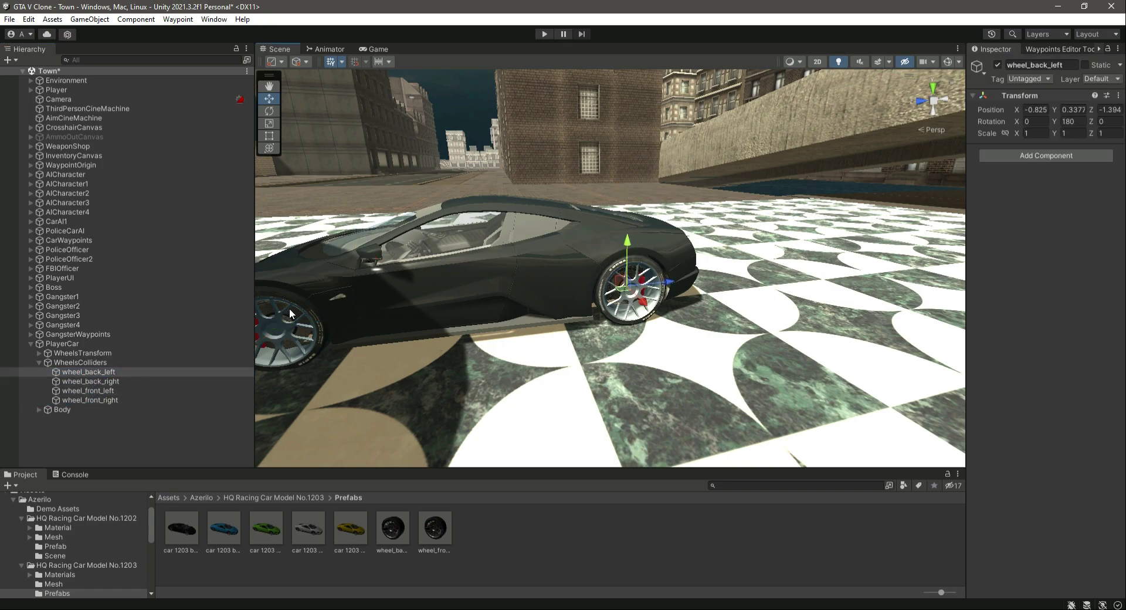
Step: Test-lift the WheelsTransform and WheelsColliders groups, undoing each move
{"action": "left_click", "coordinate": [40, 364]}
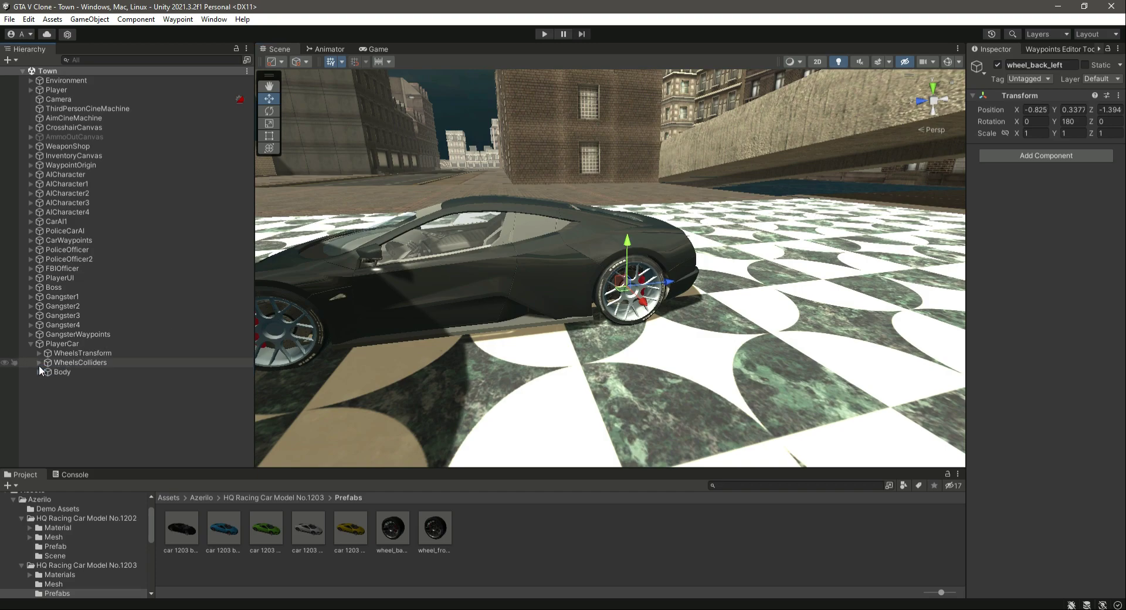
{"action": "left_click", "coordinate": [86, 352]}
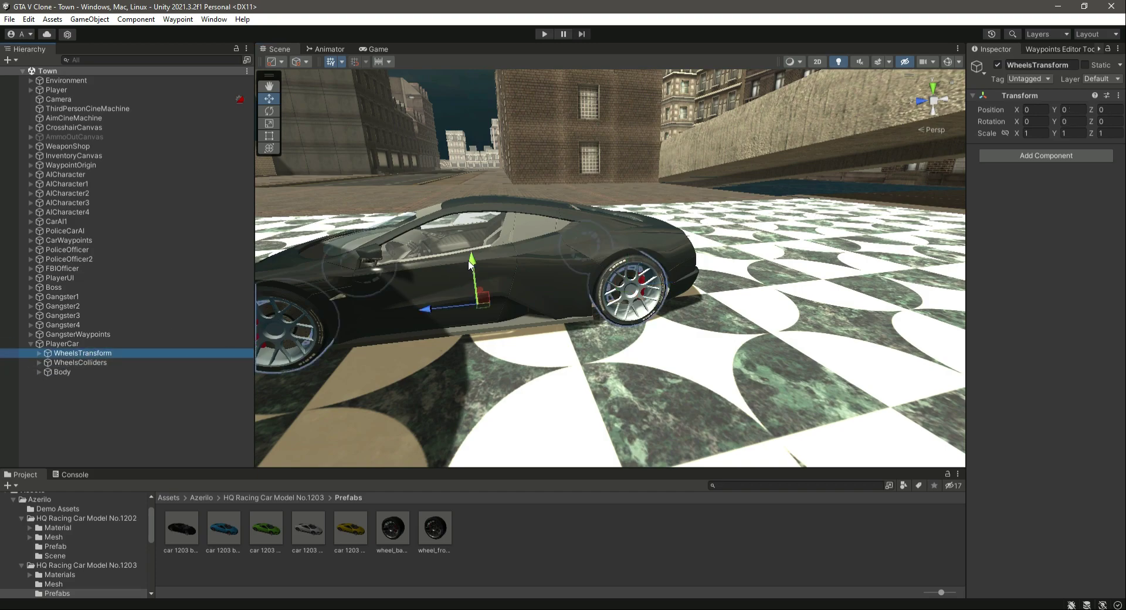
{"action": "left_click_drag", "start_coordinate": [469, 264], "coordinate": [498, 179]}
{"action": "key", "text": "ctrl+z"}
{"action": "left_click", "coordinate": [81, 362]}
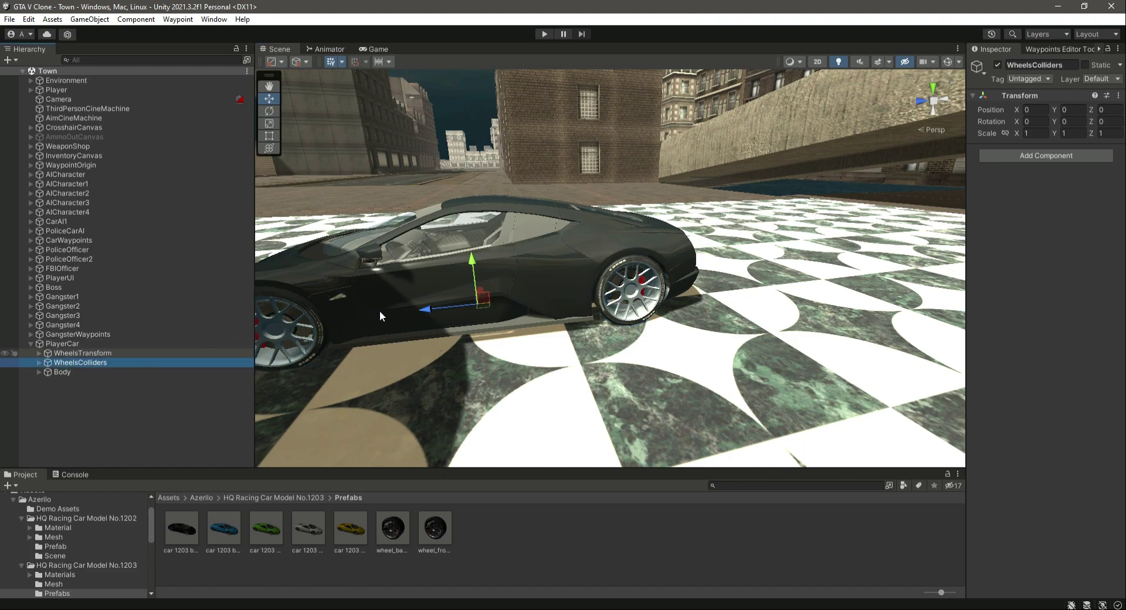
{"action": "left_click_drag", "start_coordinate": [476, 263], "coordinate": [473, 190]}
{"action": "key", "text": "ctrl+z"}
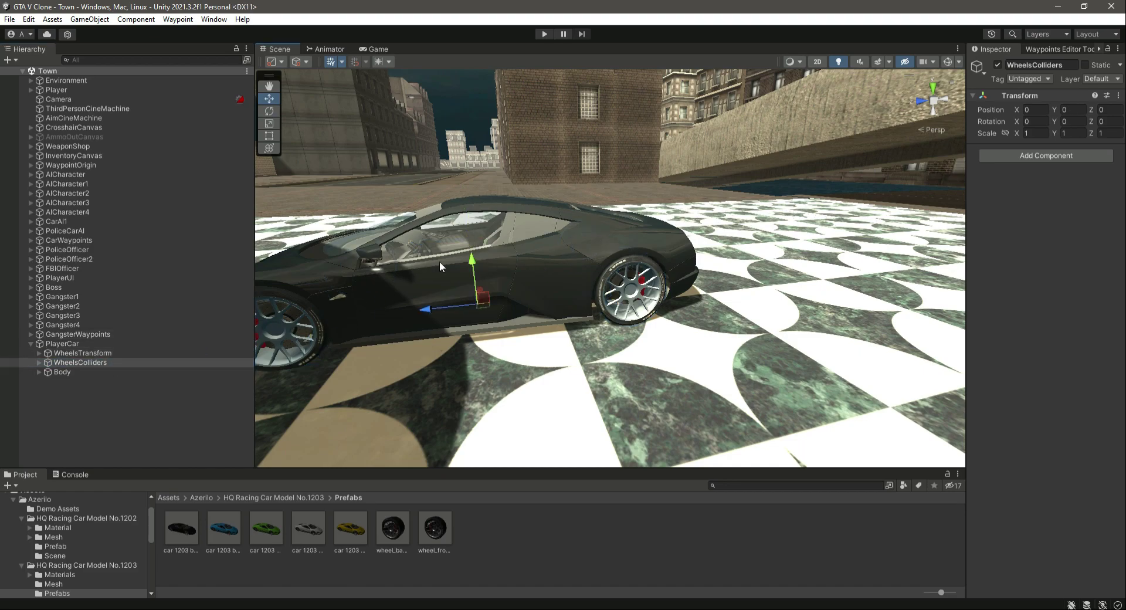
Step: Add a Rigidbody to PlayerCar with Mass 1000 and collapse its Constraints
{"action": "left_click", "coordinate": [356, 268]}
{"action": "left_click", "coordinate": [113, 344]}
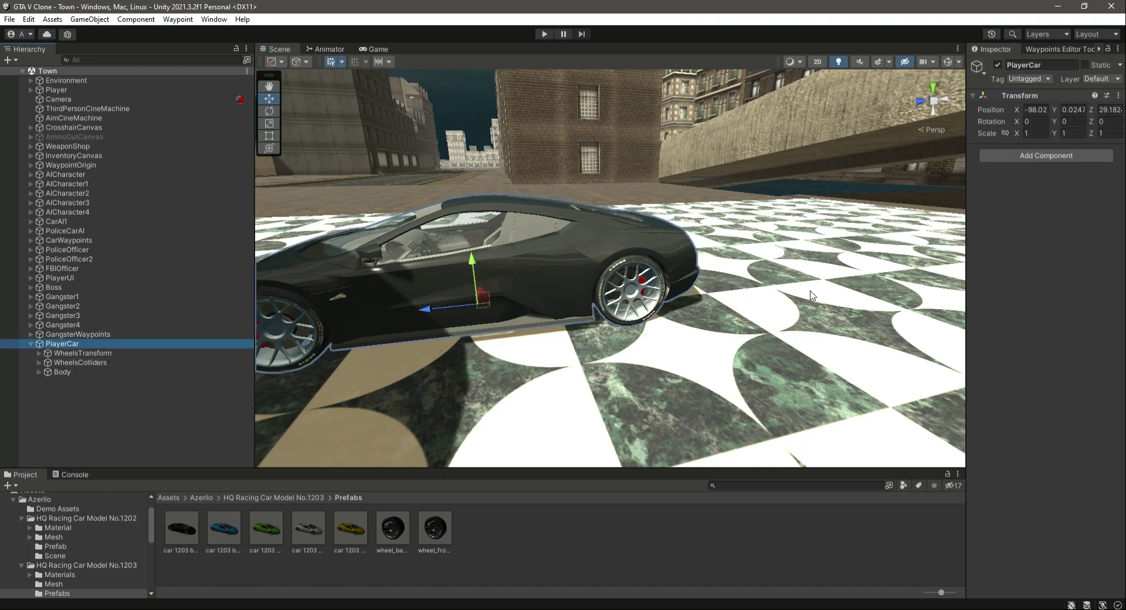
{"action": "left_click", "coordinate": [1048, 157]}
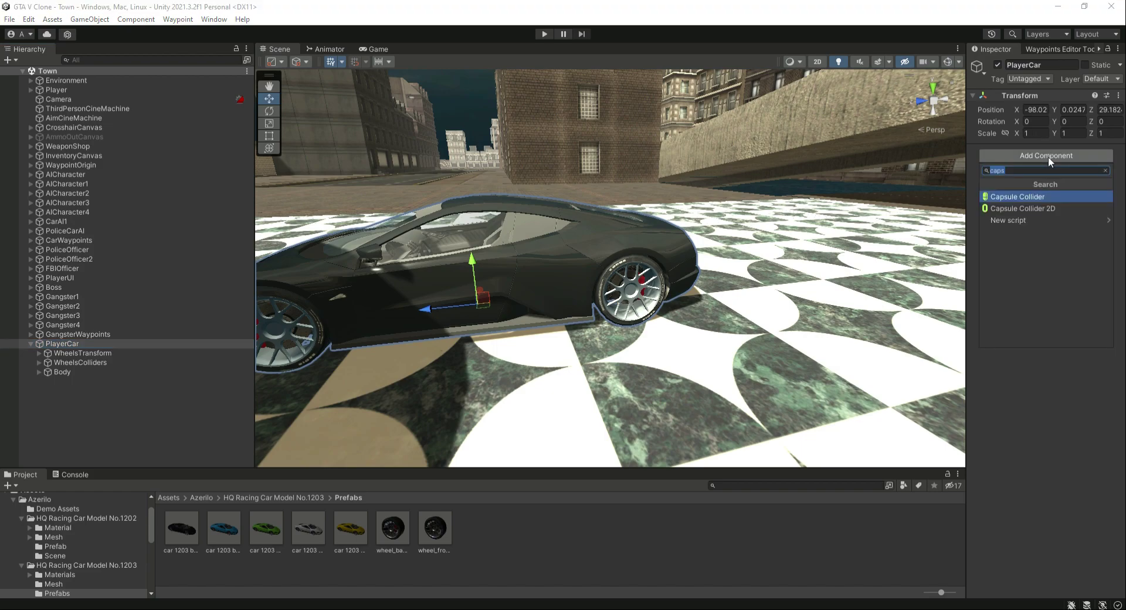
{"action": "type", "text": "rigid"}
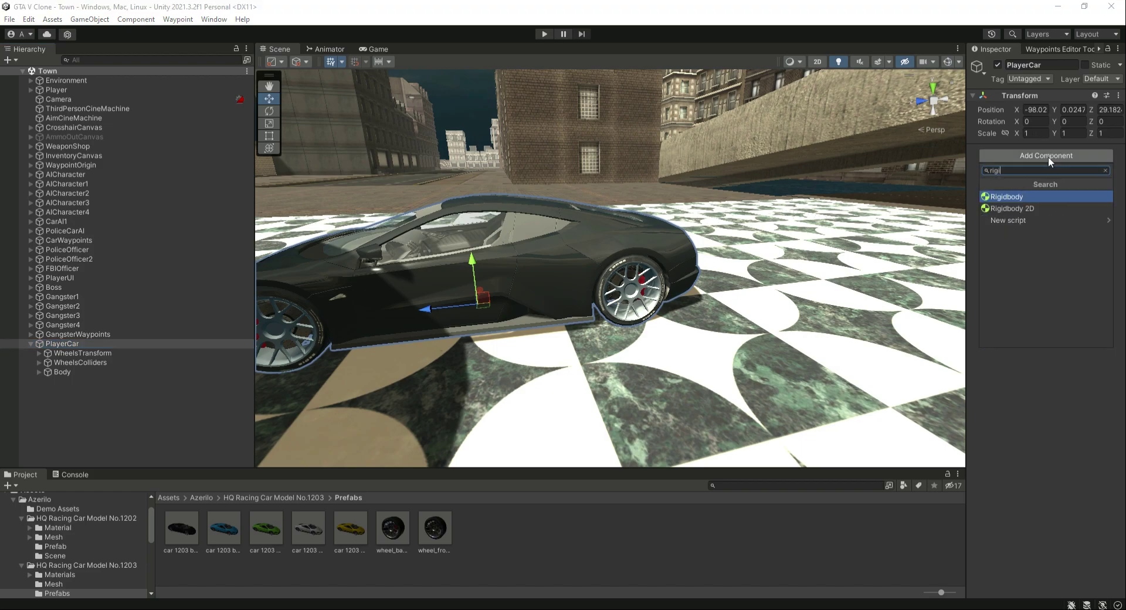
{"action": "key", "text": "Return"}
{"action": "left_click", "coordinate": [972, 150]}
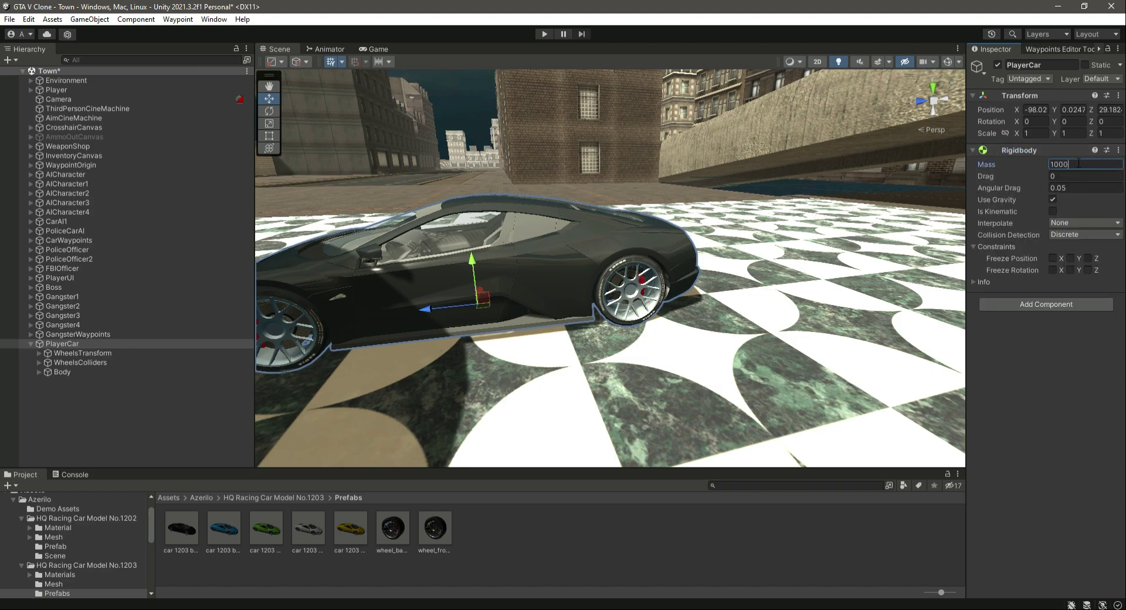
{"action": "key", "text": "Tab"}
{"action": "key", "text": "Tab"}
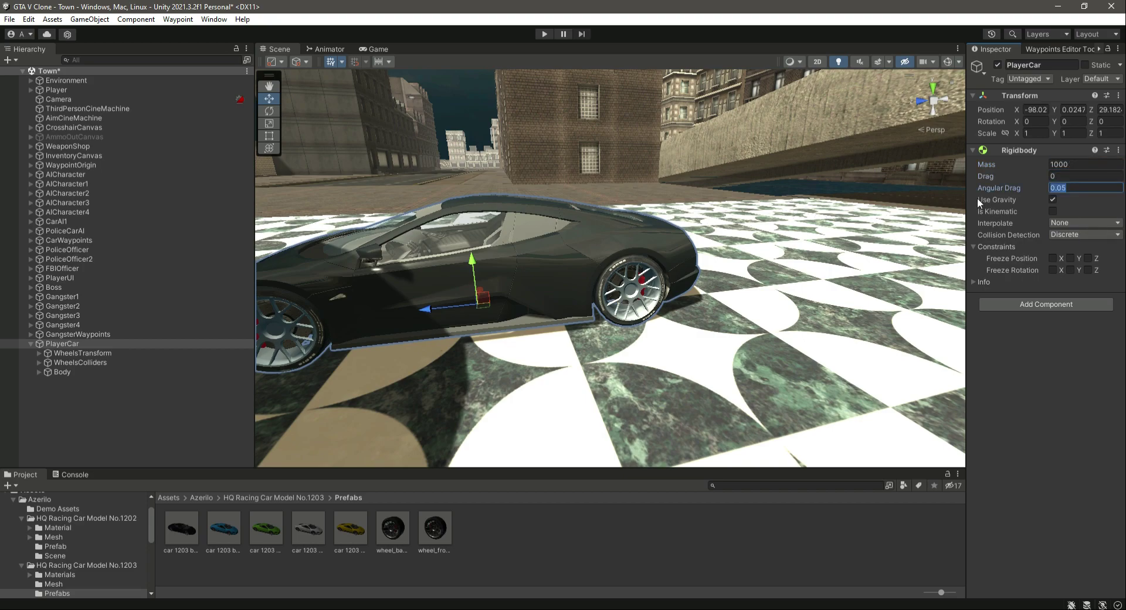
{"action": "left_click", "coordinate": [975, 249]}
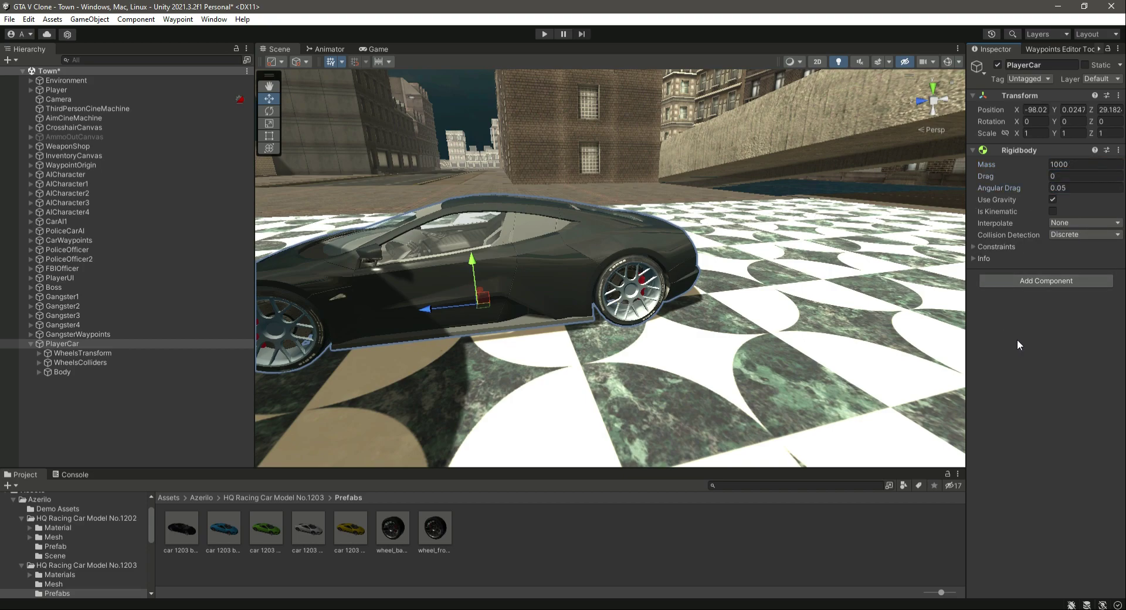
Step: Add a Box Collider component to PlayerCar
{"action": "left_click", "coordinate": [1070, 281]}
{"action": "type", "text": "box"}
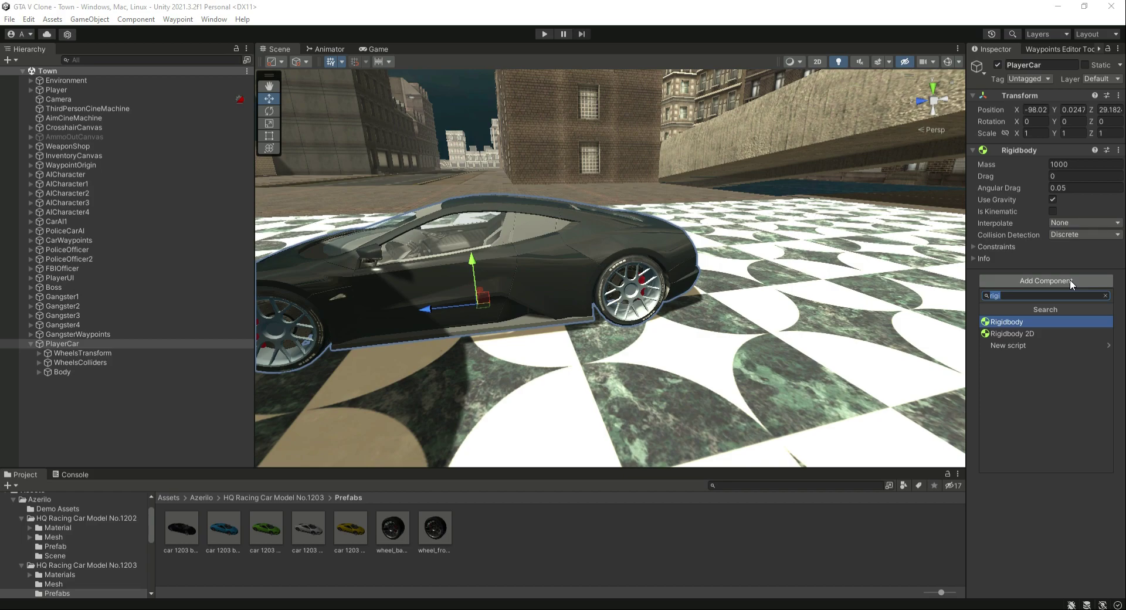
{"action": "key", "text": "Return"}
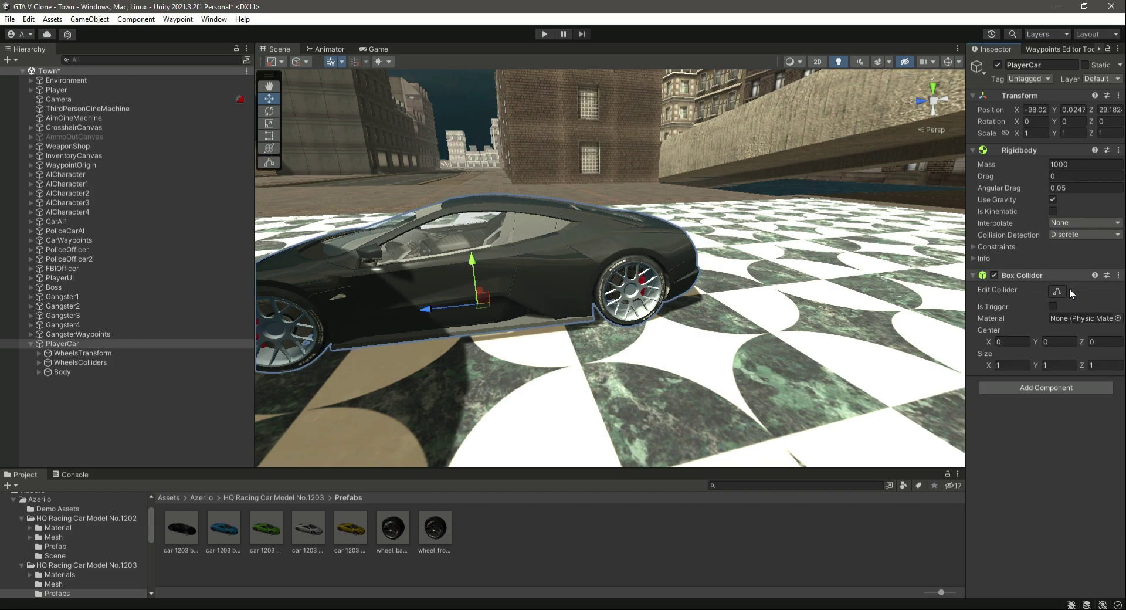
Step: Move PlayerCar onto the paved ground at X -86.19 and enter collider editing
{"action": "left_click_drag", "start_coordinate": [672, 320], "coordinate": [650, 296], "text": "alt"}
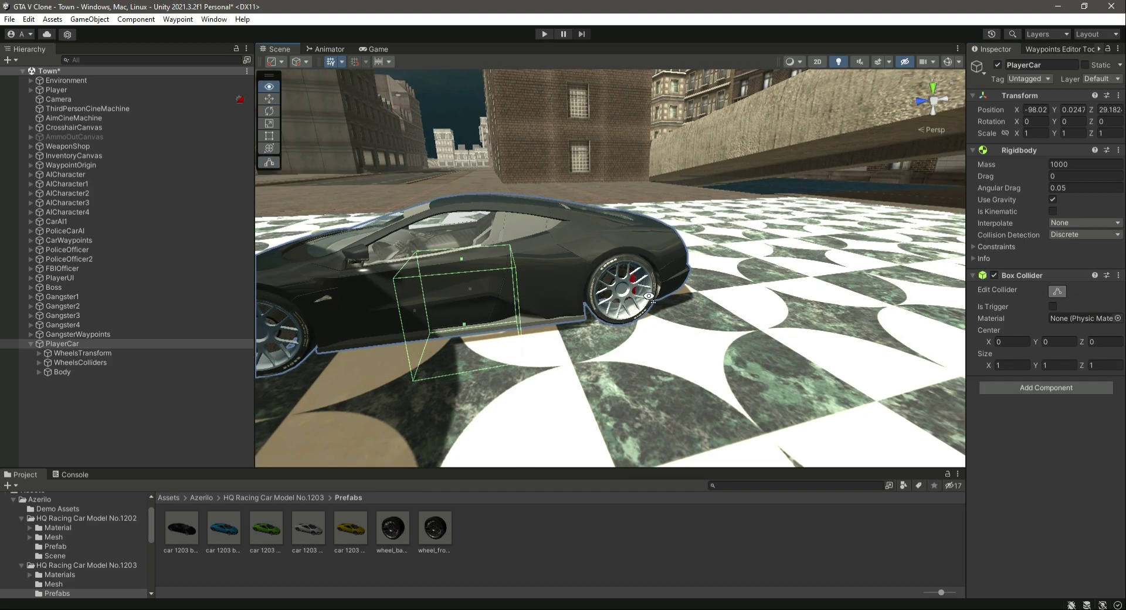
{"action": "right_click_drag", "start_coordinate": [542, 312], "coordinate": [612, 313]}
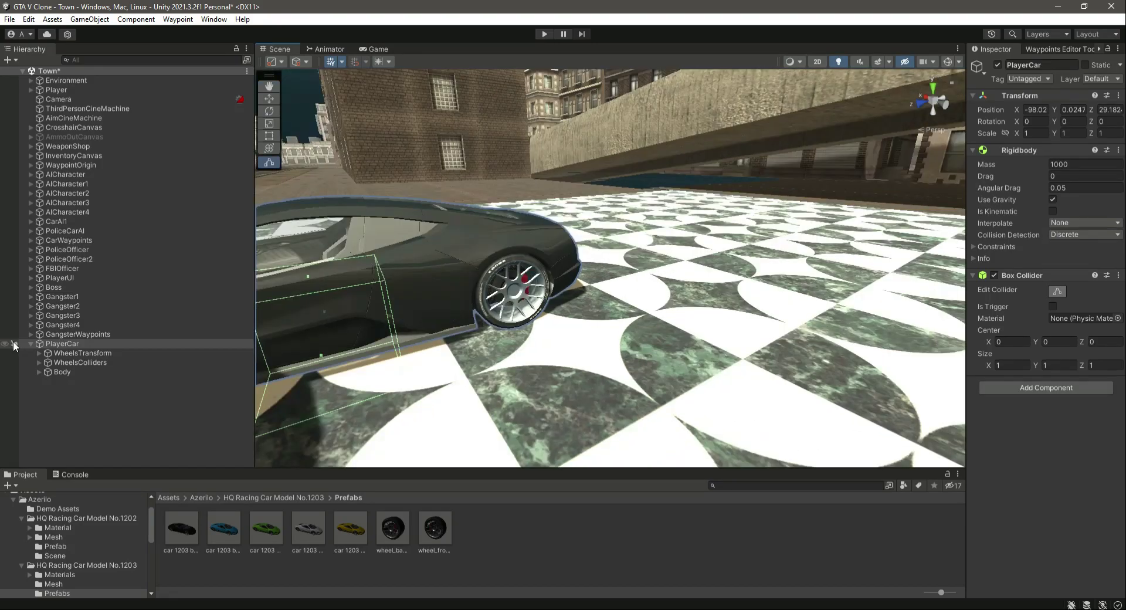
{"action": "left_click", "coordinate": [29, 344]}
{"action": "double_click", "coordinate": [69, 343]}
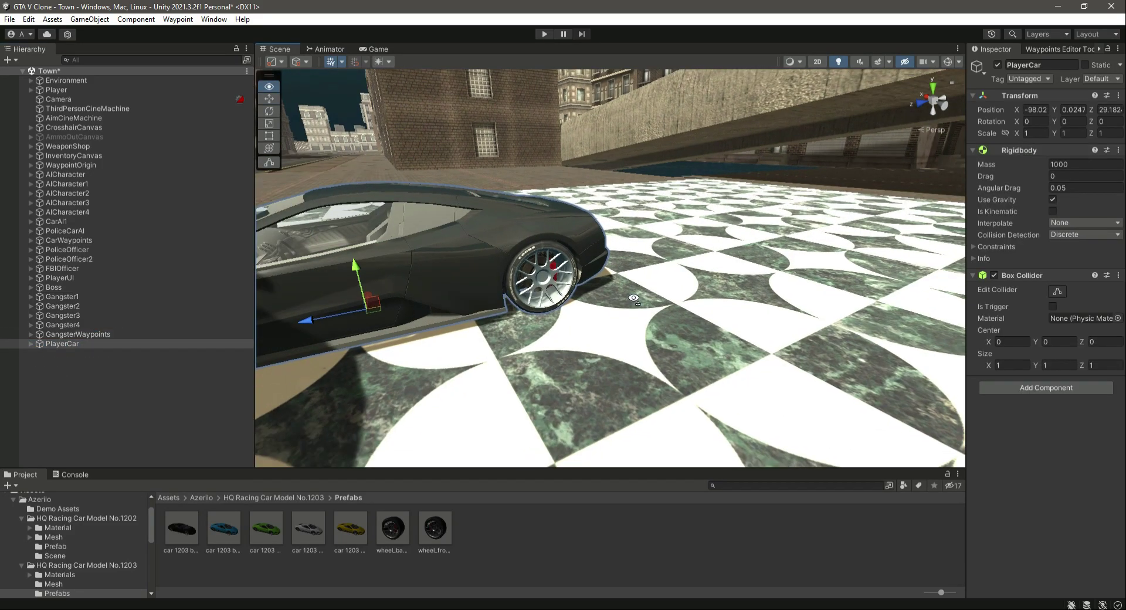
{"action": "scroll", "coordinate": [520, 294], "scroll_direction": "down", "scroll_amount": 6}
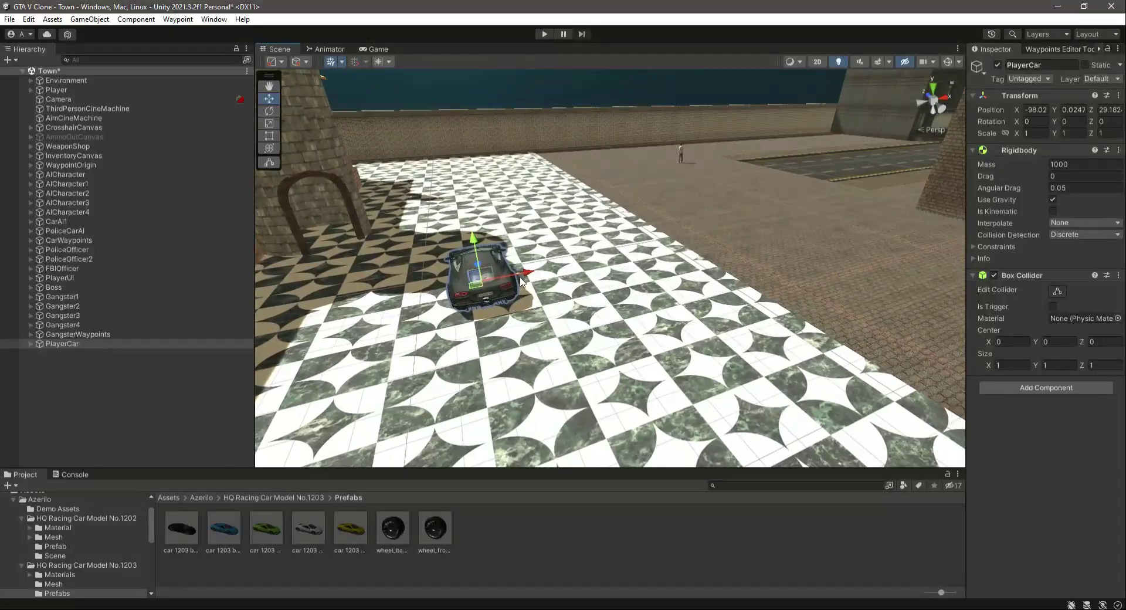
{"action": "left_click_drag", "start_coordinate": [521, 283], "coordinate": [627, 342]}
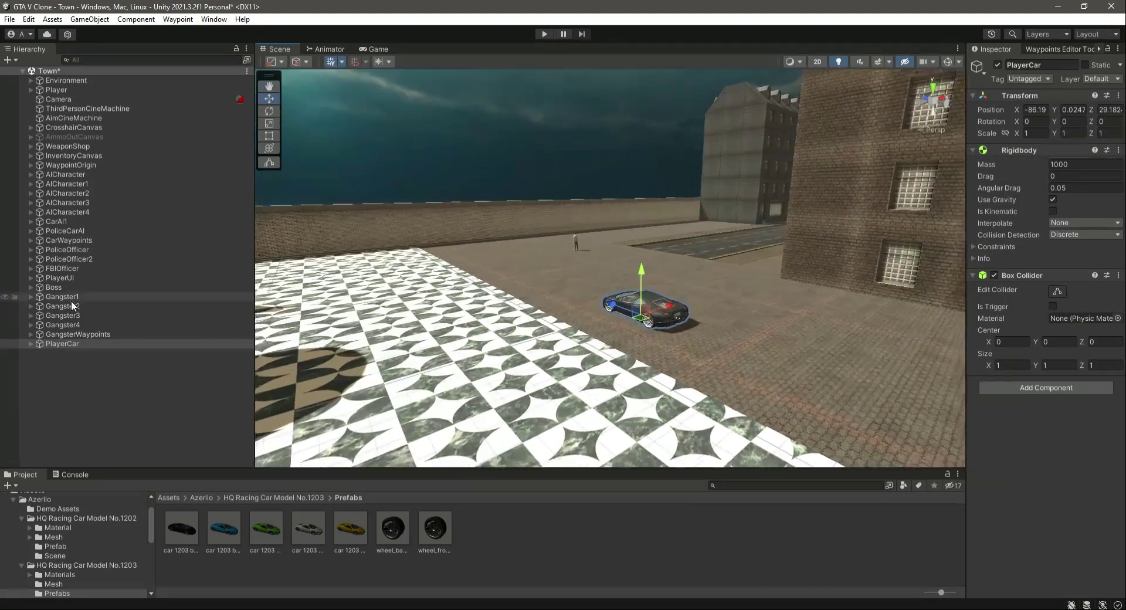
{"action": "double_click", "coordinate": [71, 344]}
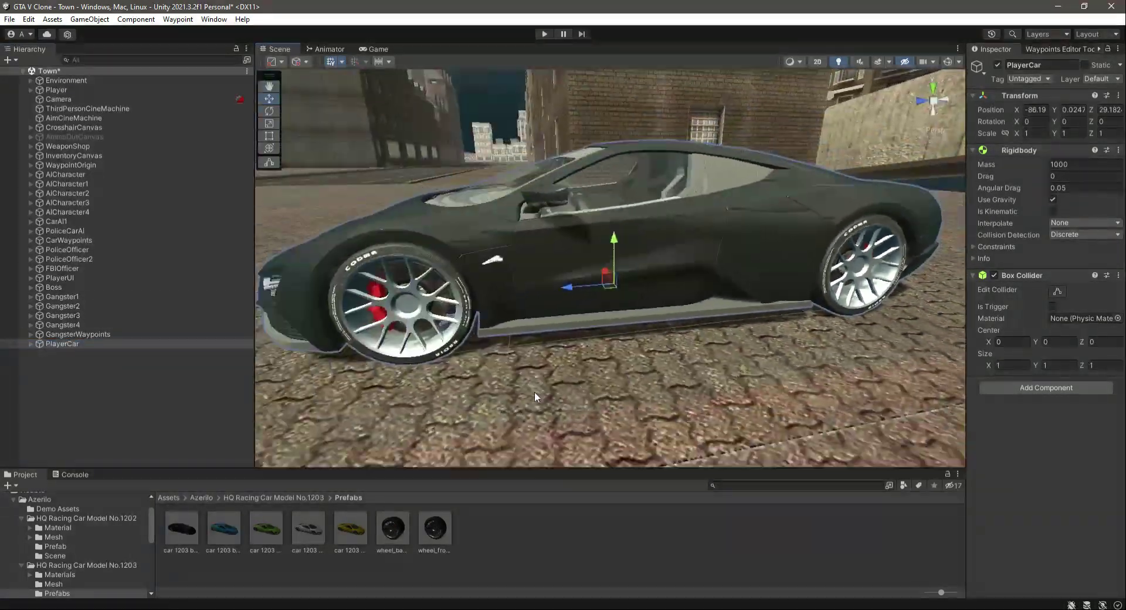
{"action": "right_click_drag", "start_coordinate": [535, 398], "coordinate": [611, 387]}
{"action": "left_click", "coordinate": [1058, 293]}
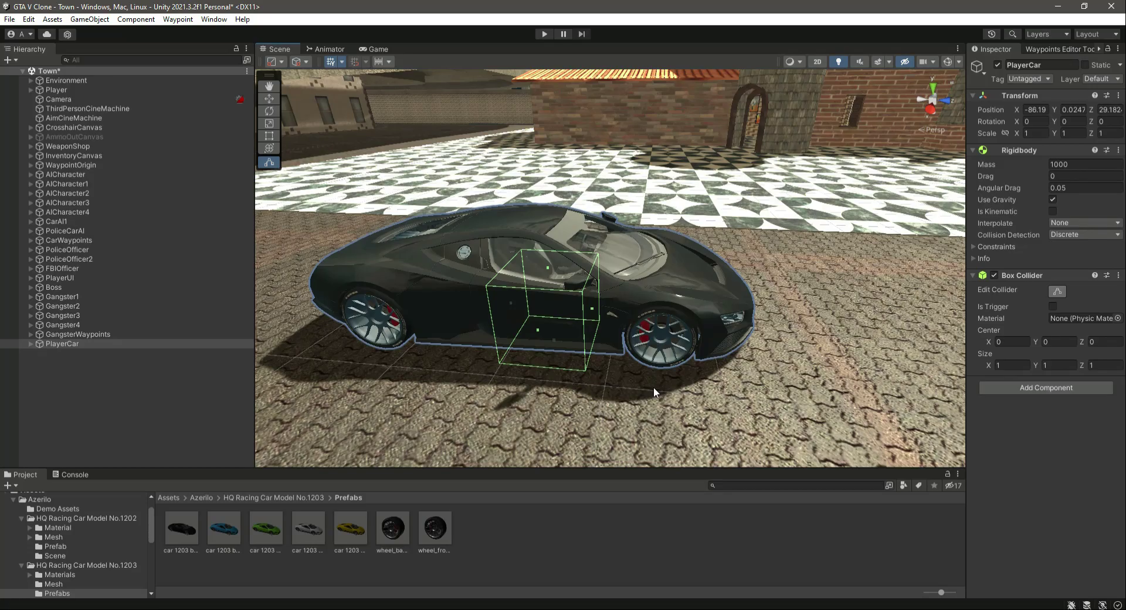
Step: Fit the Box Collider's top and bottom faces to the car body's height, about 0.66
{"action": "right_click_drag", "start_coordinate": [621, 213], "coordinate": [594, 289]}
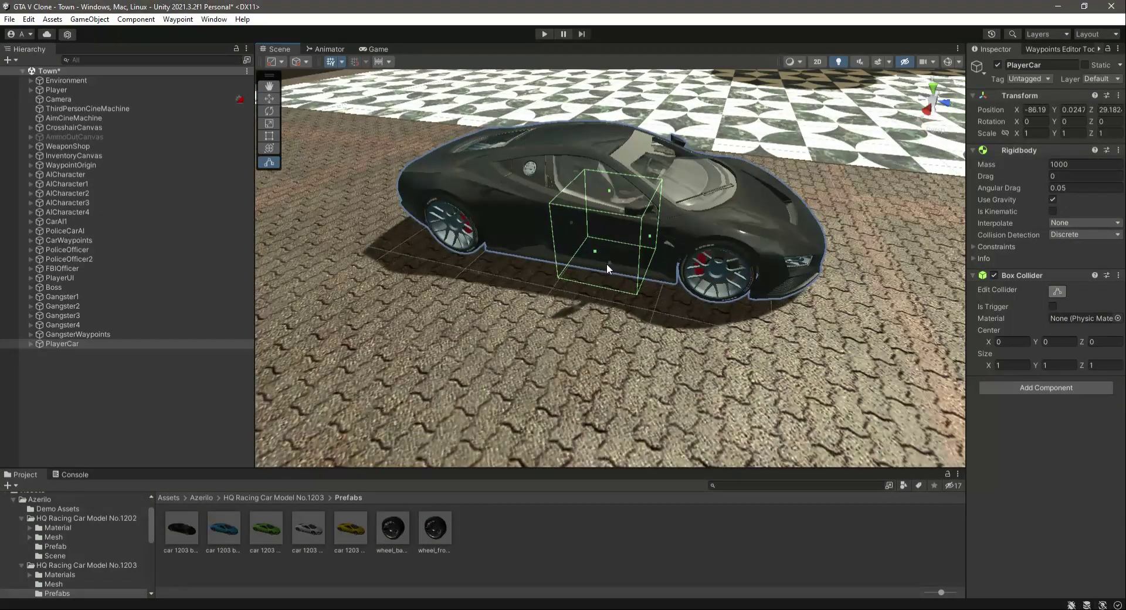
{"action": "left_click_drag", "start_coordinate": [609, 191], "coordinate": [617, 130]}
{"action": "right_click_drag", "start_coordinate": [617, 131], "coordinate": [537, 280]}
{"action": "left_click_drag", "start_coordinate": [530, 275], "coordinate": [532, 282]}
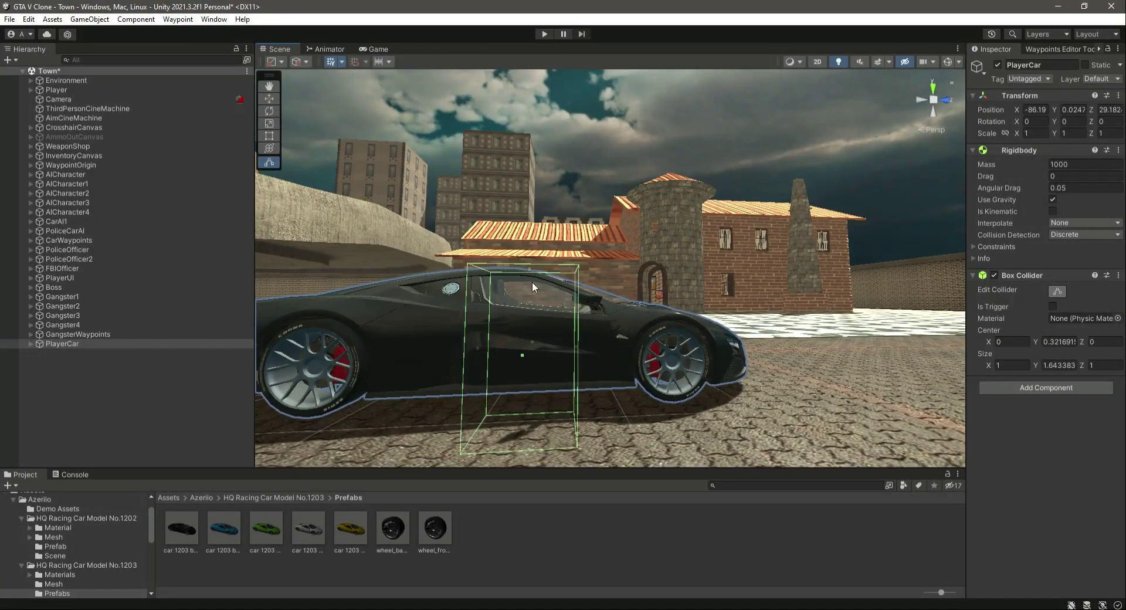
{"action": "left_click_drag", "start_coordinate": [523, 428], "coordinate": [534, 330]}
{"action": "left_click_drag", "start_coordinate": [573, 298], "coordinate": [662, 302]}
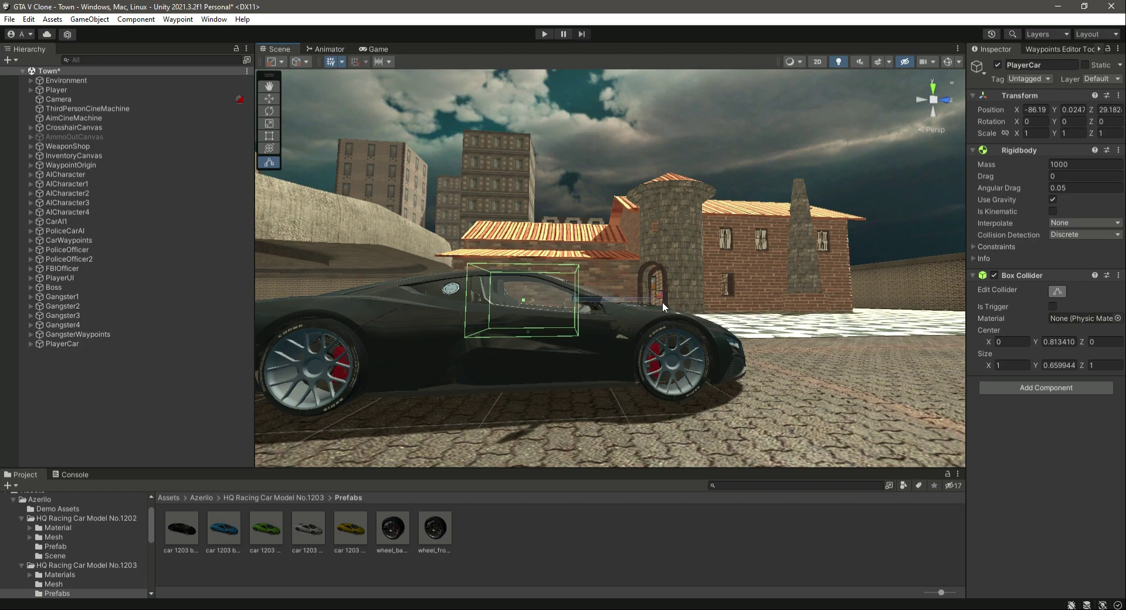
Step: Stretch the collider's front and rear faces to the car's full length, about 4.43
{"action": "left_click", "coordinate": [75, 344]}
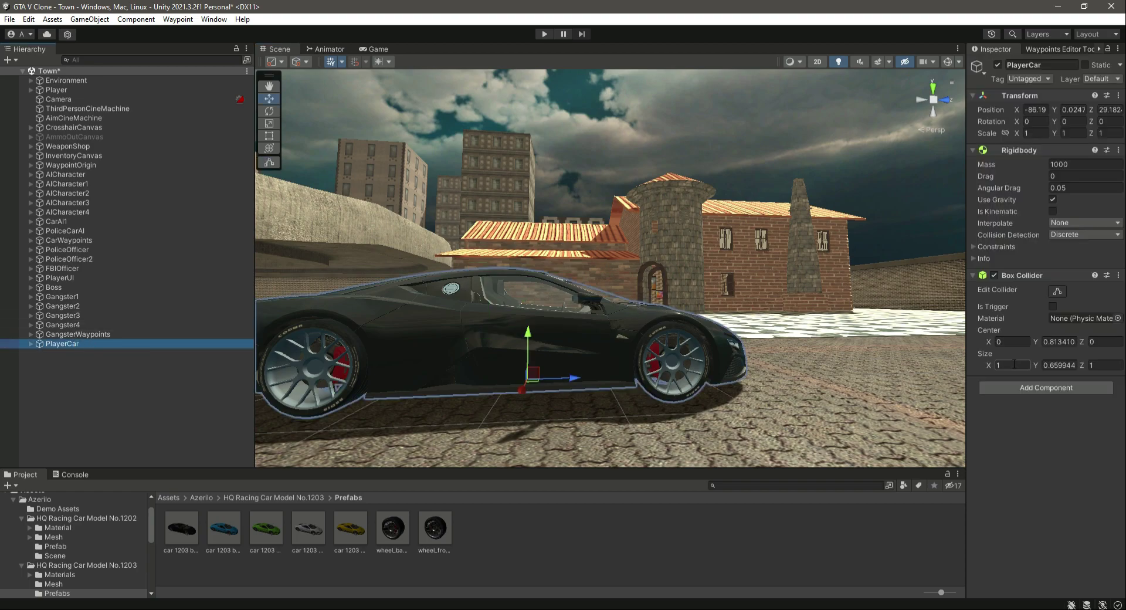
{"action": "left_click", "coordinate": [1056, 290]}
{"action": "left_click_drag", "start_coordinate": [582, 300], "coordinate": [728, 312]}
{"action": "right_click_drag", "start_coordinate": [383, 346], "coordinate": [449, 323]}
{"action": "key", "text": "a"}
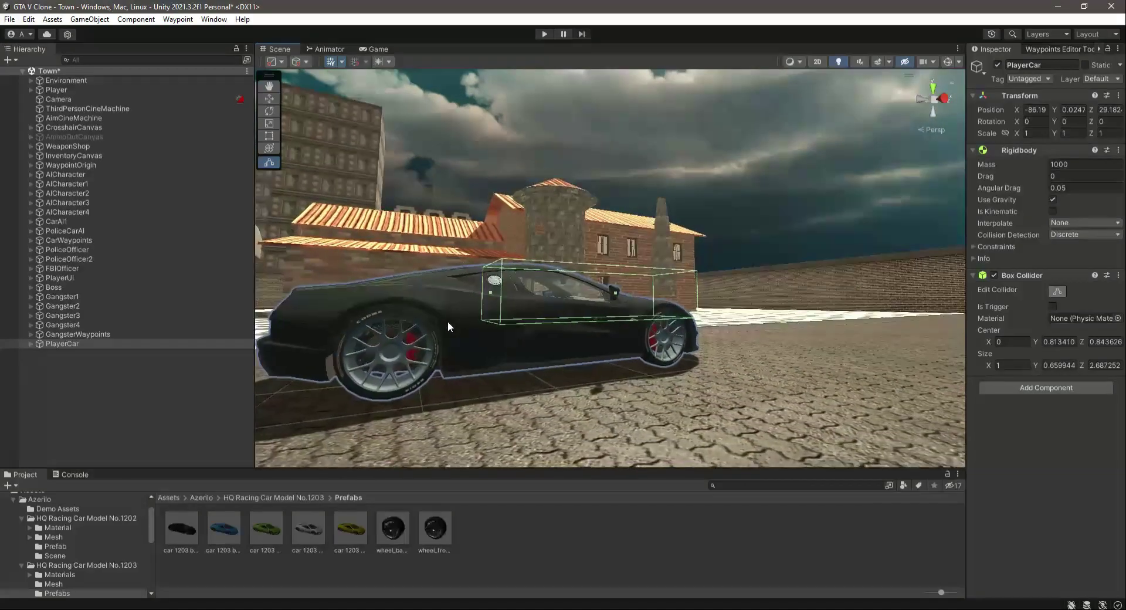
{"action": "left_click_drag", "start_coordinate": [471, 292], "coordinate": [281, 301]}
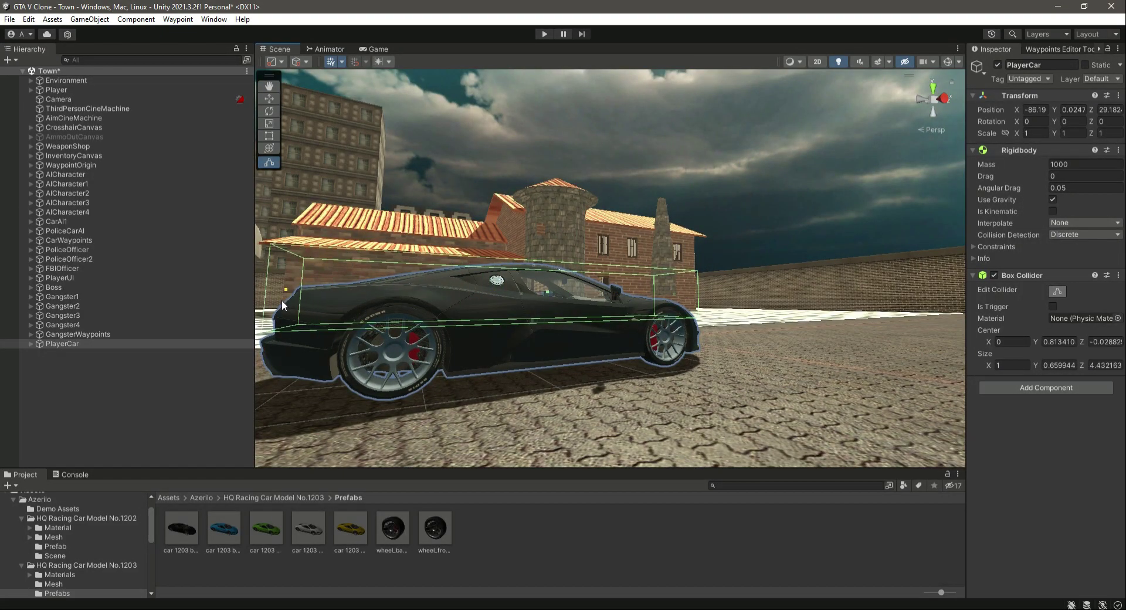
{"action": "right_click_drag", "start_coordinate": [276, 339], "coordinate": [396, 369]}
{"action": "key", "text": "a"}
{"action": "left_click_drag", "start_coordinate": [396, 368], "coordinate": [506, 371], "text": "alt"}
{"action": "scroll", "coordinate": [506, 370], "scroll_direction": "down", "scroll_amount": 5}
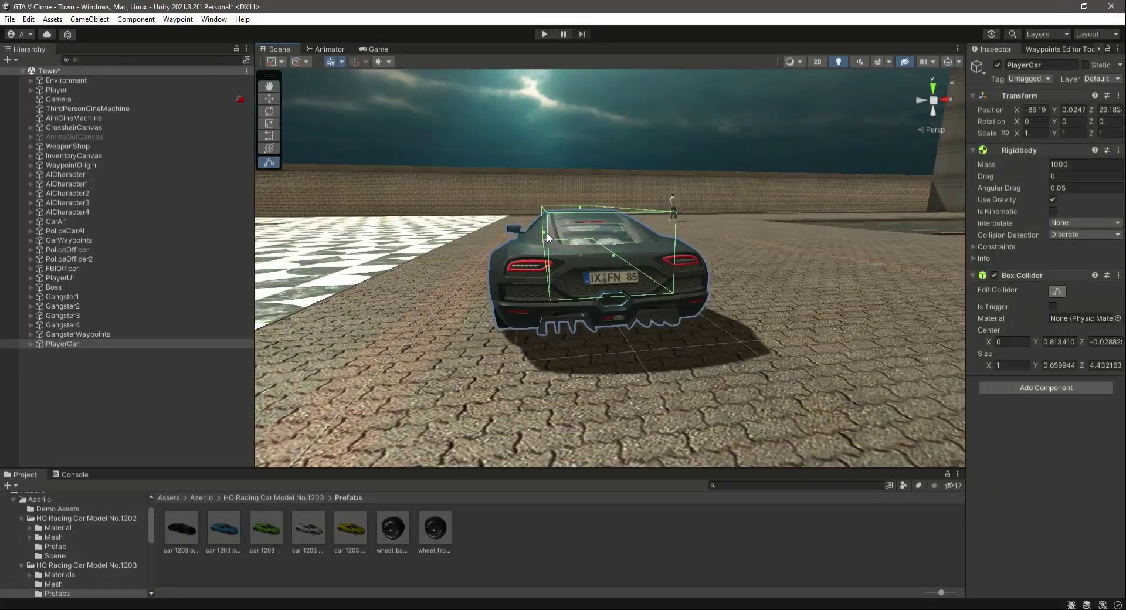
Step: Widen the collider's left and right sides to the car's width, about 1.86
{"action": "left_click_drag", "start_coordinate": [546, 233], "coordinate": [512, 241]}
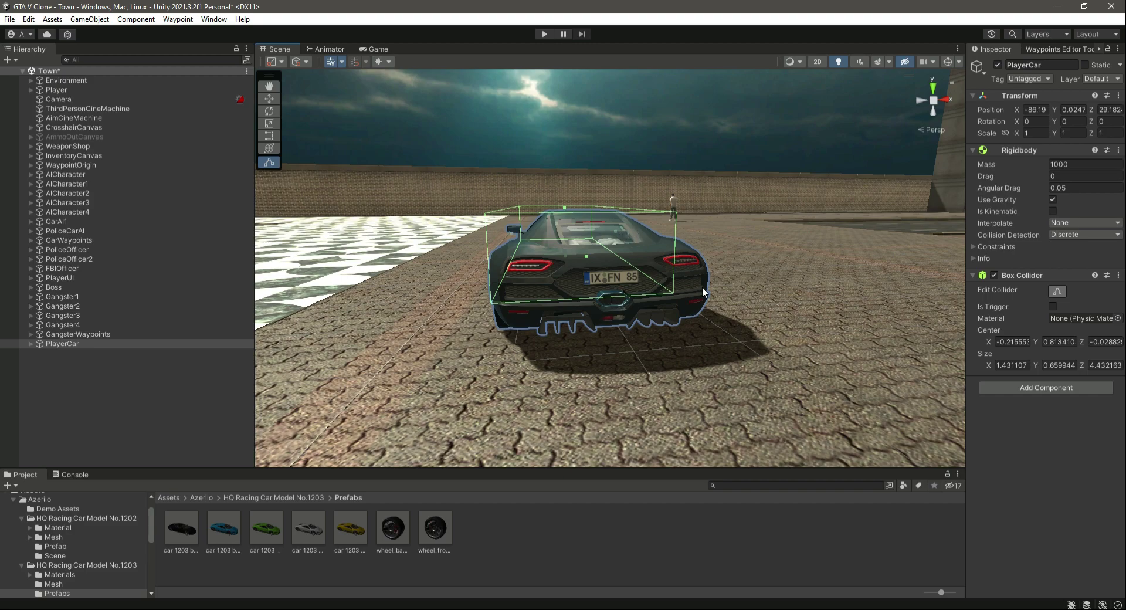
{"action": "right_click_drag", "start_coordinate": [702, 287], "coordinate": [627, 287]}
{"action": "key", "text": "d"}
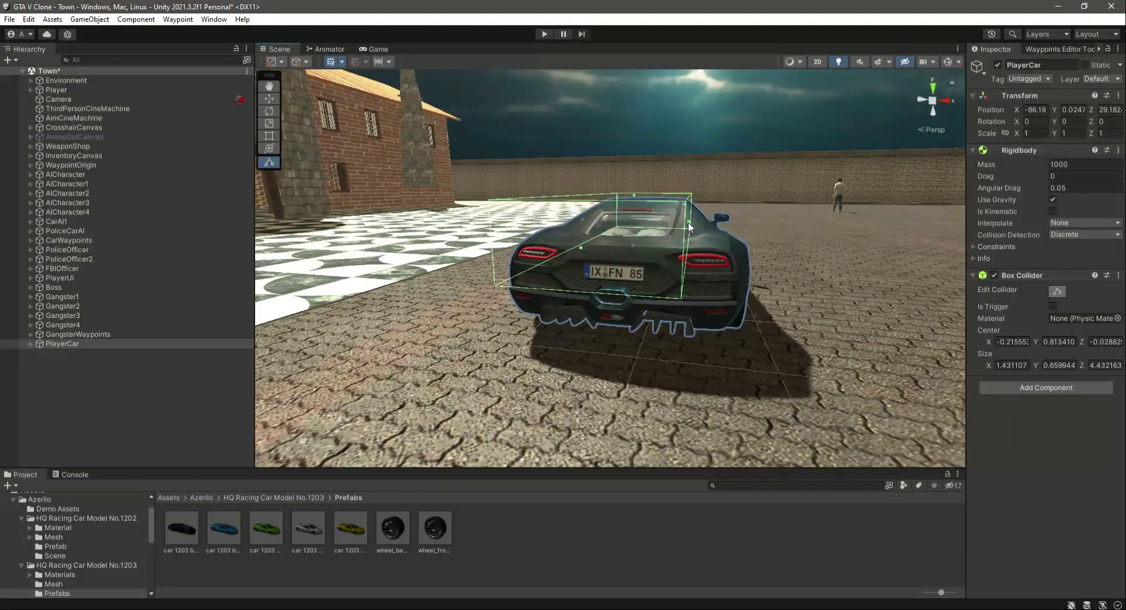
{"action": "left_click_drag", "start_coordinate": [688, 221], "coordinate": [723, 226]}
{"action": "right_click_drag", "start_coordinate": [723, 227], "coordinate": [669, 311]}
{"action": "key", "text": "s"}
{"action": "key", "text": "d"}
{"action": "left_click_drag", "start_coordinate": [669, 312], "coordinate": [548, 285], "text": "alt"}
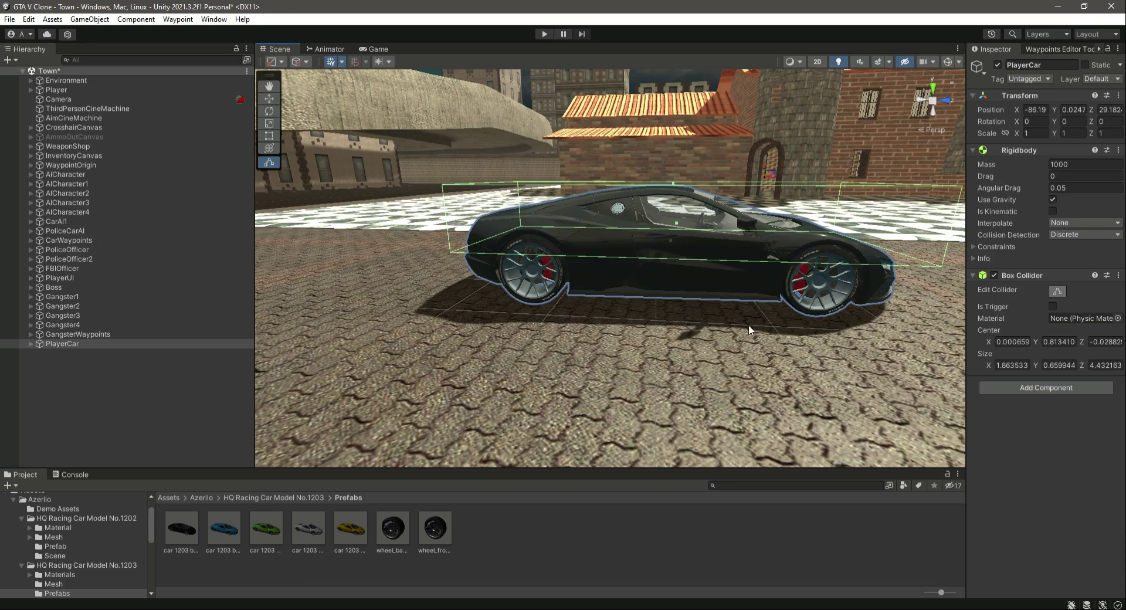
Step: Save the Town scene with Ctrl+S, then orbit around PlayerCar to inspect the fitted collider
{"action": "key", "text": "ctrl+s"}
{"action": "middle_click_drag", "start_coordinate": [713, 303], "coordinate": [716, 357]}
{"action": "left_click_drag", "start_coordinate": [716, 356], "coordinate": [607, 364], "text": "alt"}
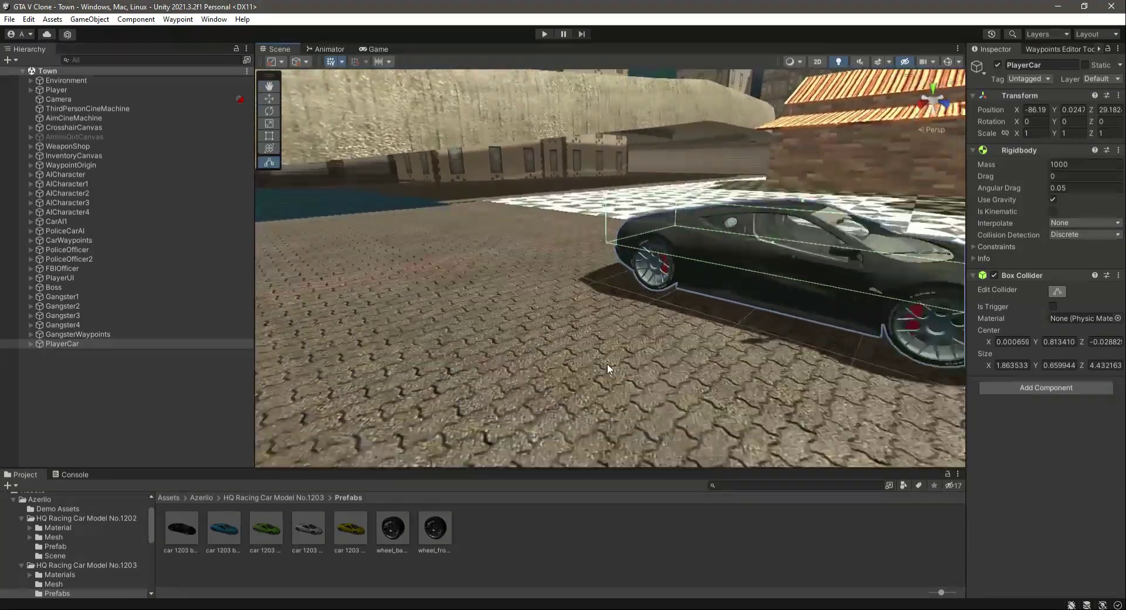
{"action": "right_click_drag", "start_coordinate": [704, 359], "coordinate": [590, 366]}
{"action": "scroll", "coordinate": [590, 360], "scroll_direction": "down", "scroll_amount": 6}
{"action": "right_click_drag", "start_coordinate": [751, 348], "coordinate": [685, 356]}
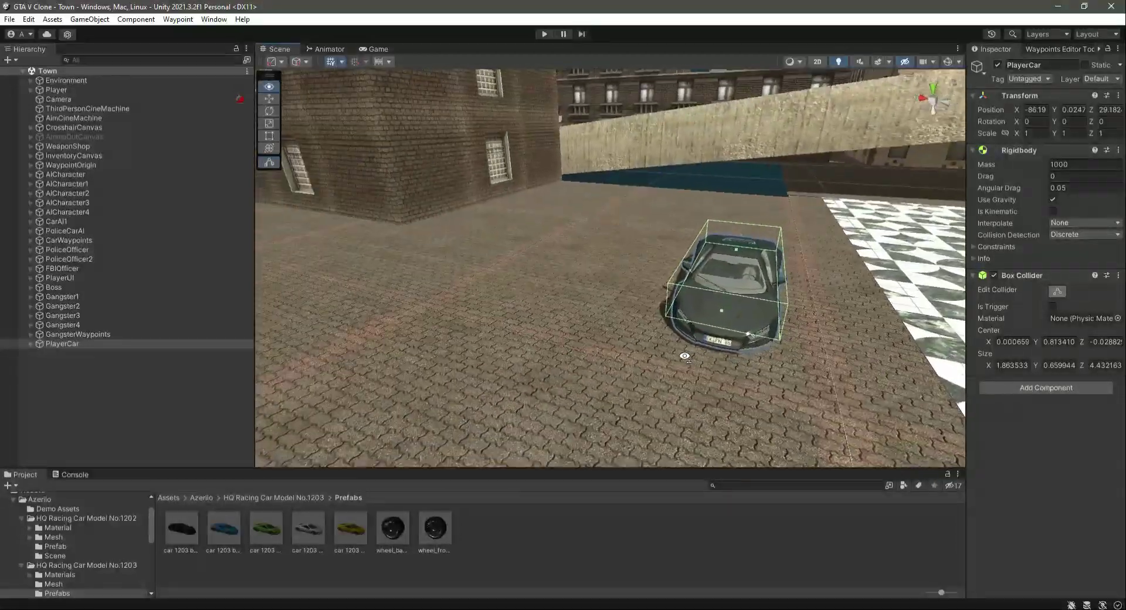
{"action": "left_click_drag", "start_coordinate": [684, 356], "coordinate": [593, 343], "text": "alt"}
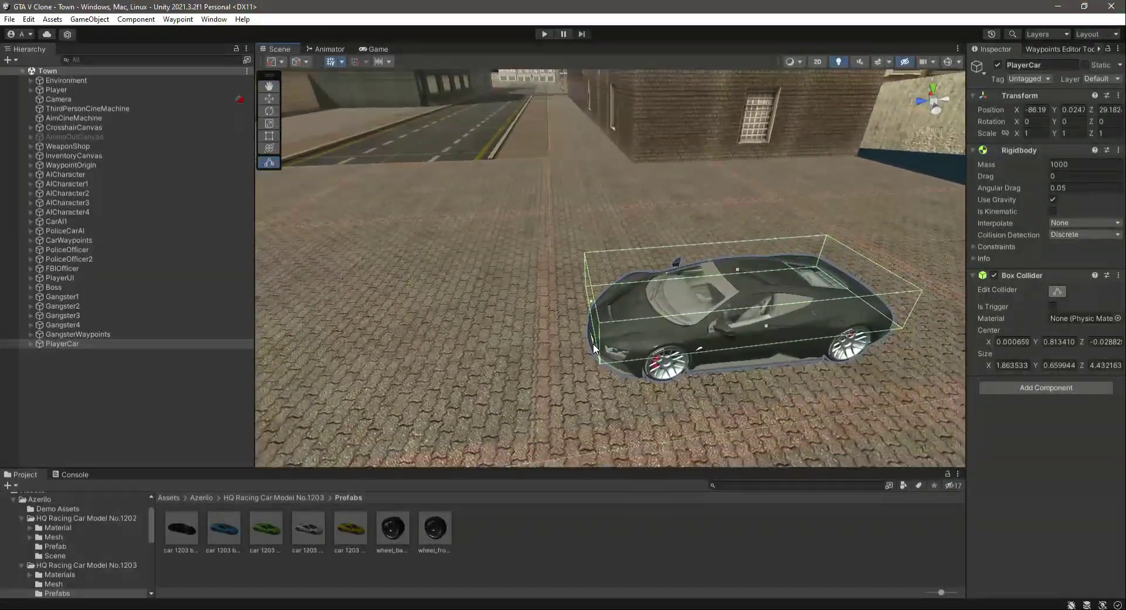
{"action": "scroll", "coordinate": [593, 343], "scroll_direction": "down", "scroll_amount": 1}
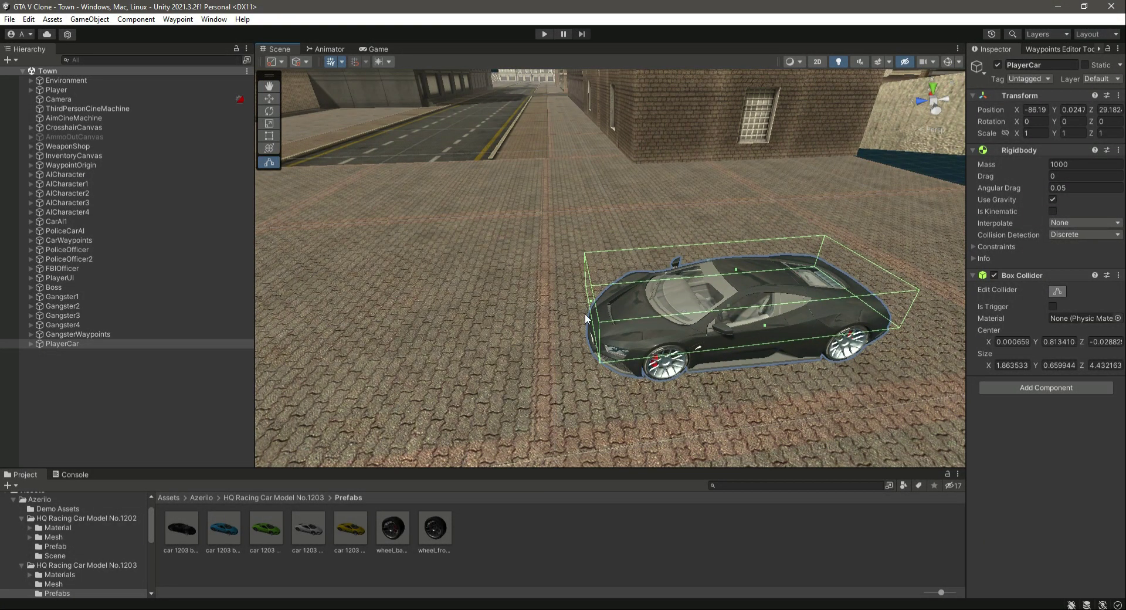
{"action": "left_click_drag", "start_coordinate": [684, 308], "coordinate": [727, 318], "text": "alt"}
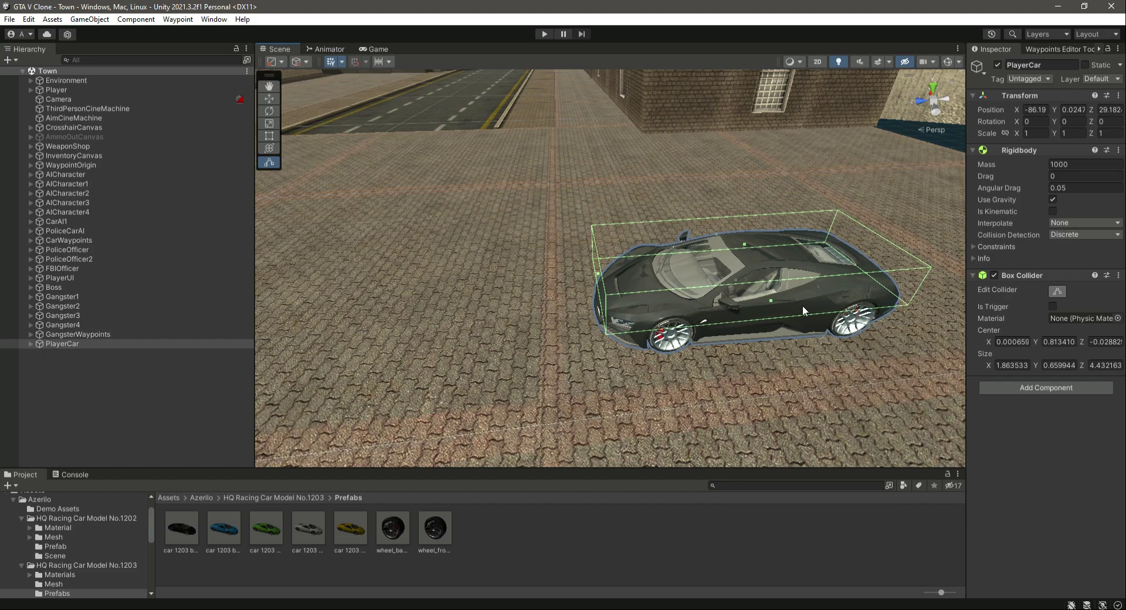
{"action": "left_click_drag", "start_coordinate": [802, 305], "coordinate": [783, 336], "text": "alt"}
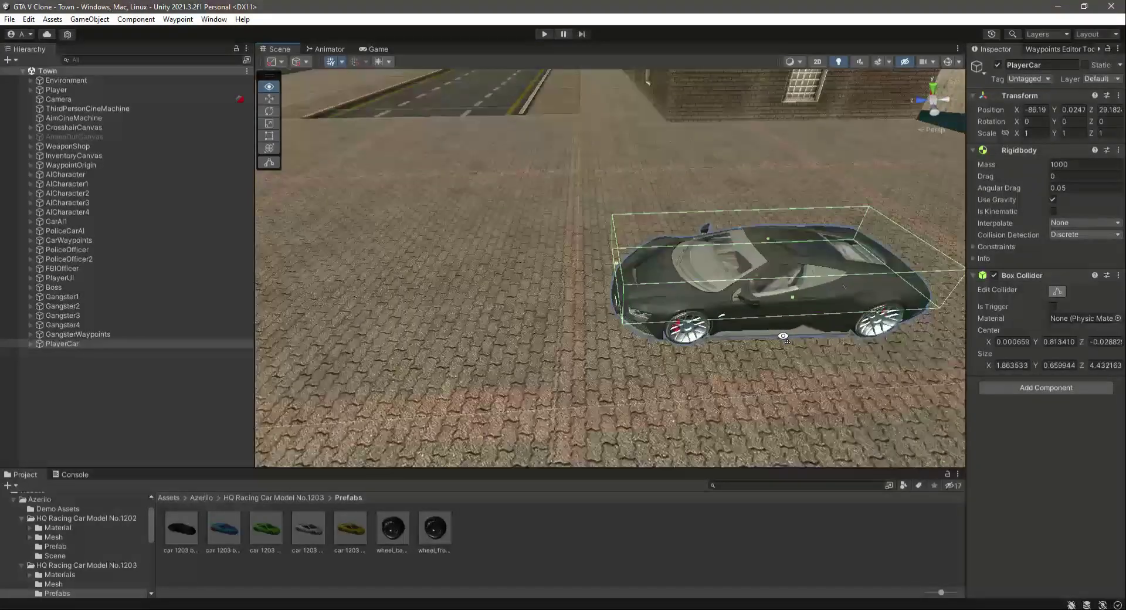